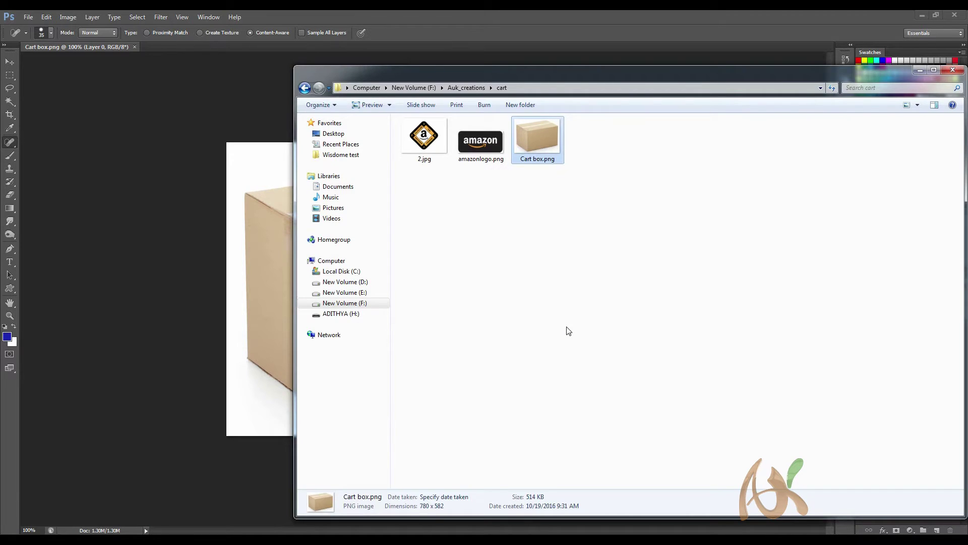
Step: Drop amazonlogo.png onto the box photo as a new layer, abandoning the 2.jpg drag
click(568, 330)
drag(480, 147, 288, 248)
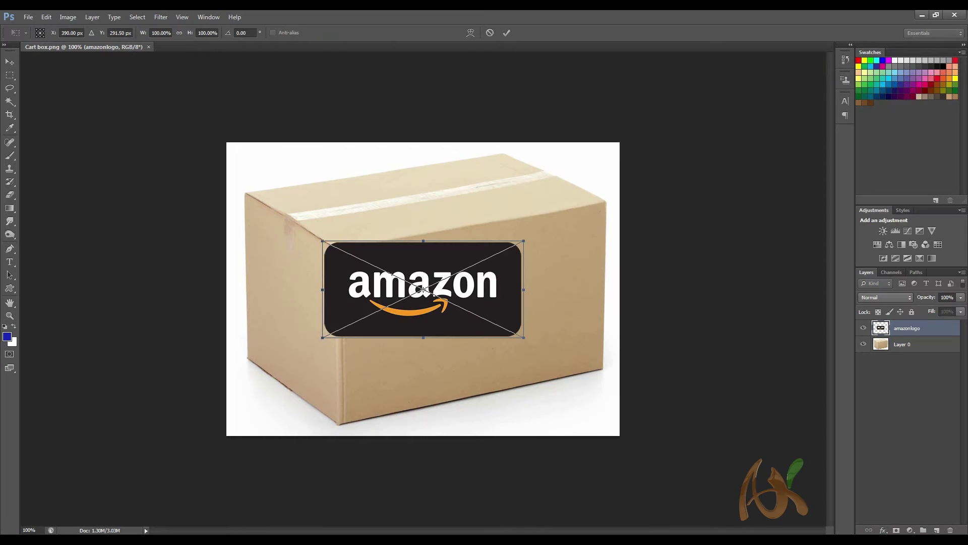
key(alt+Tab)
click(436, 144)
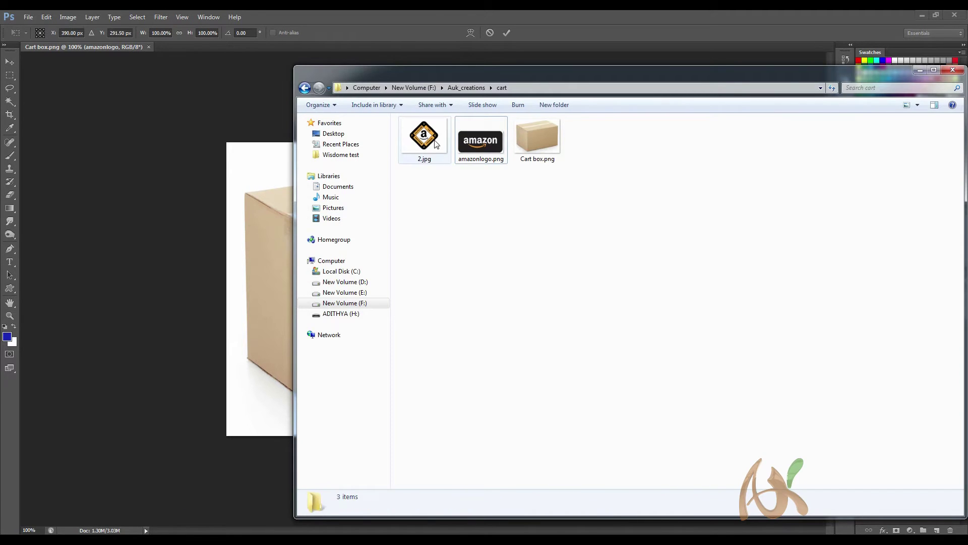
drag(429, 142, 247, 254)
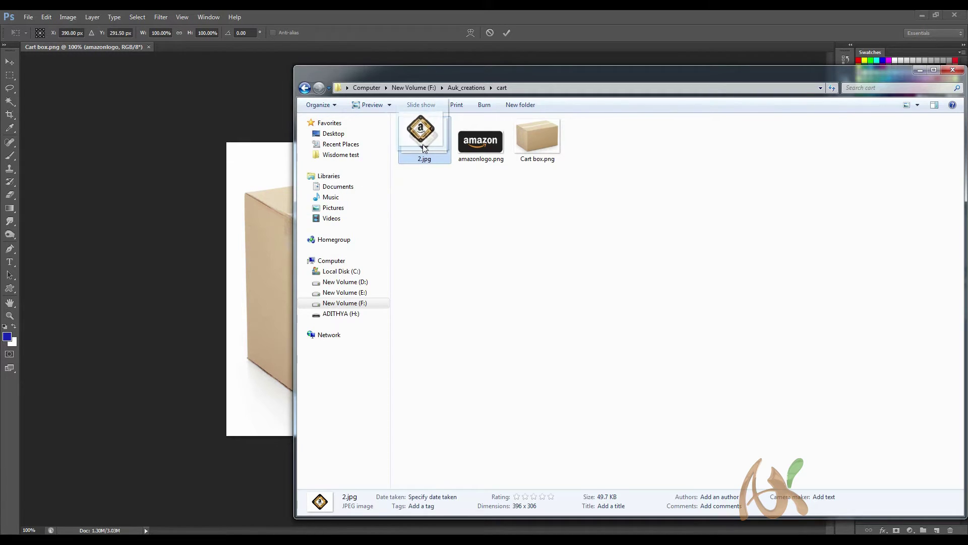
click(222, 200)
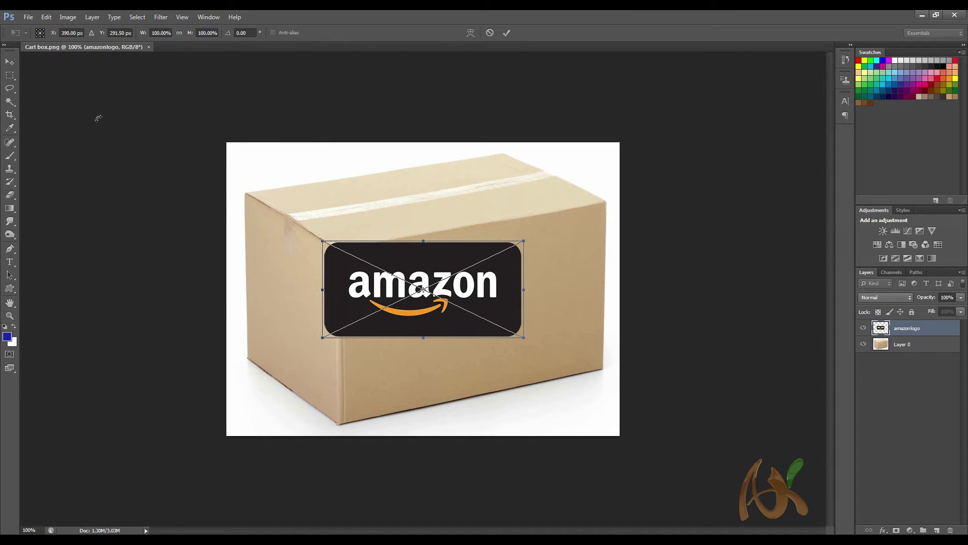
Step: Commit the placed Amazon logo and move it right and down on the box
drag(423, 290, 466, 314)
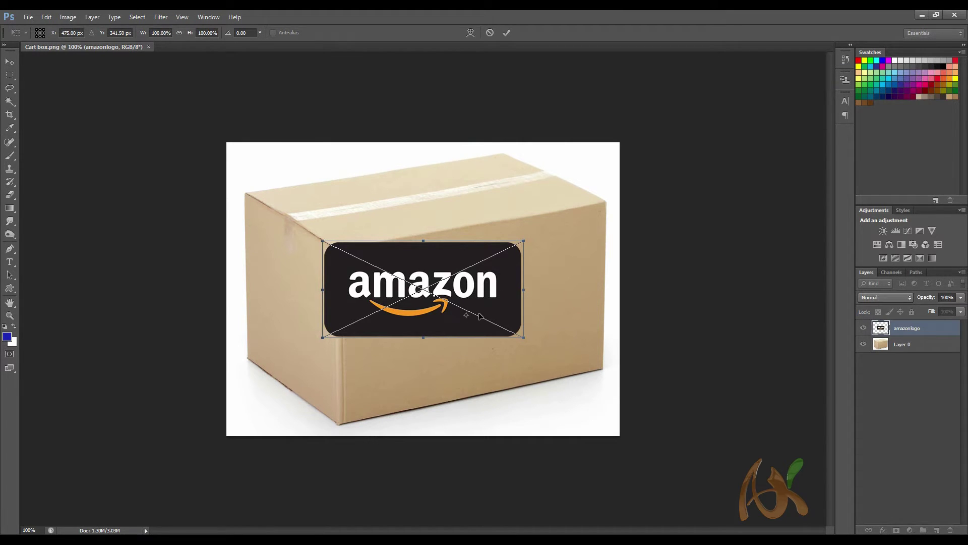
key(j)
key(Return)
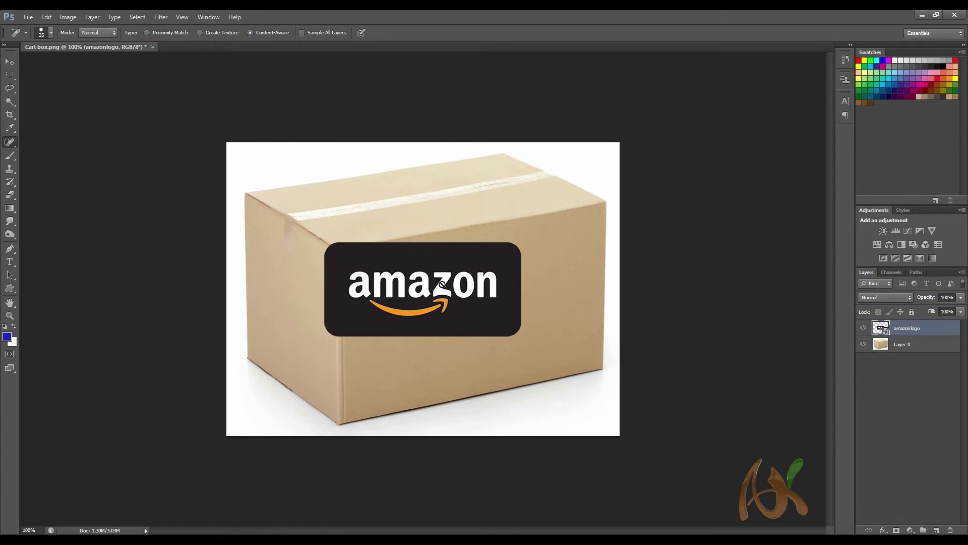
click(10, 62)
drag(428, 279, 477, 303)
Step: Rasterize the amazonlogo layer, load its outline as a selection, and hide it
right_click(901, 329)
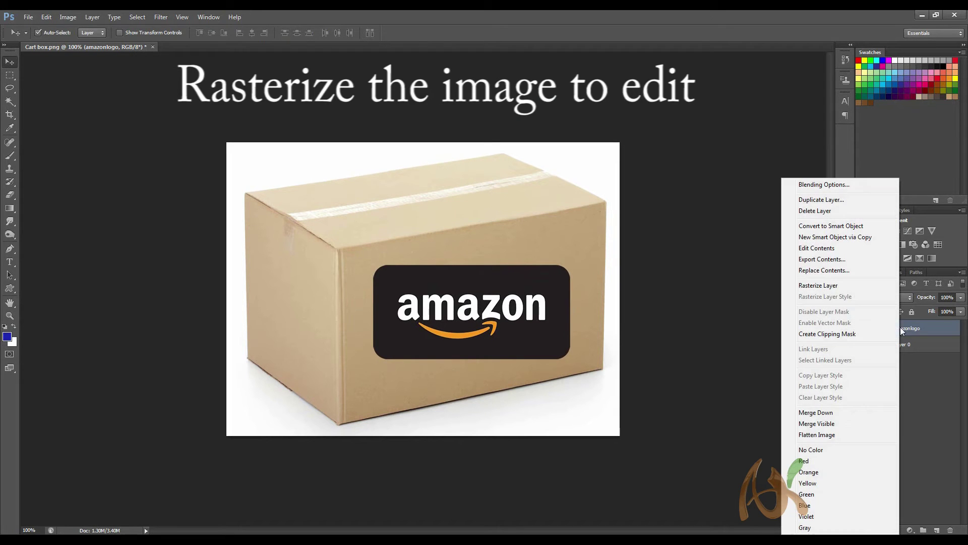
click(838, 286)
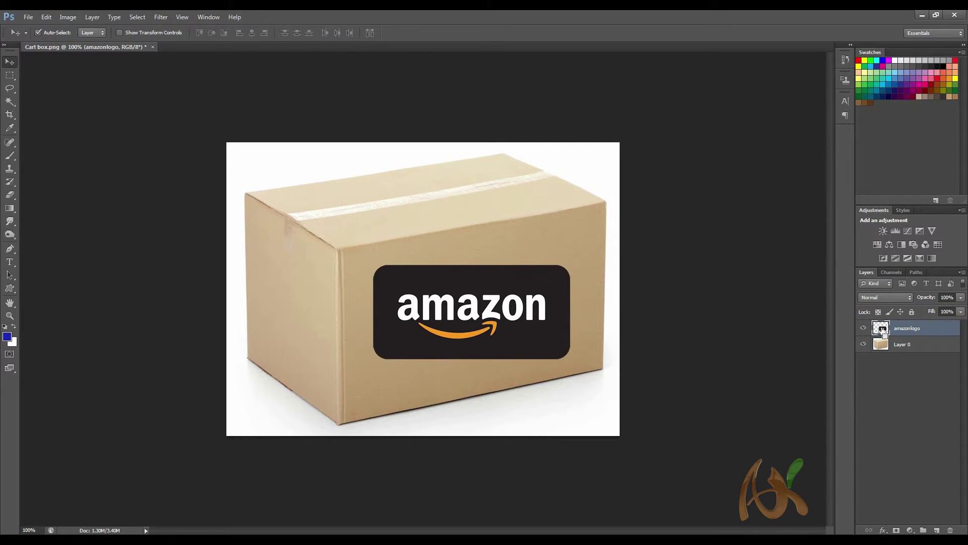
ctrl+click(883, 330)
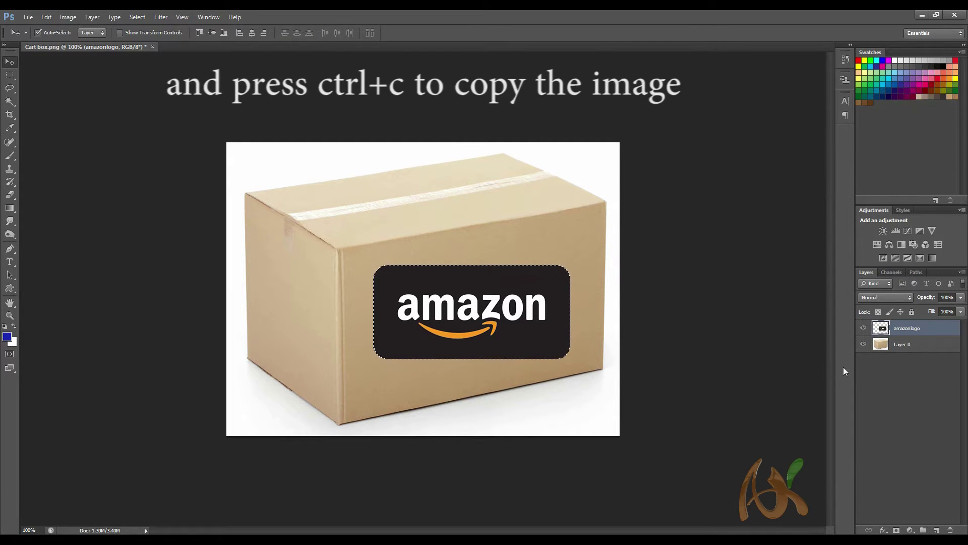
click(864, 328)
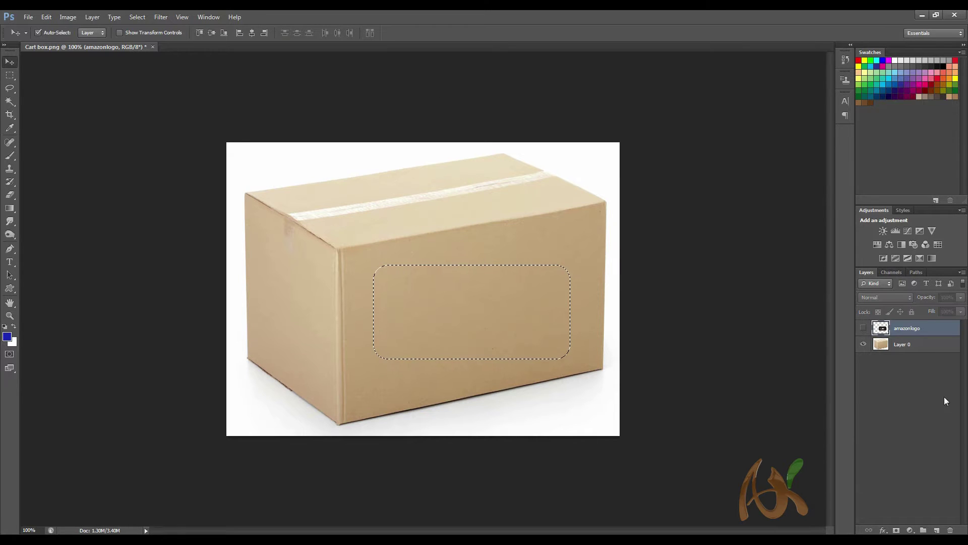
Step: Add empty Layer 1 above the amazonlogo layer and clear the logo-shaped selection
click(937, 530)
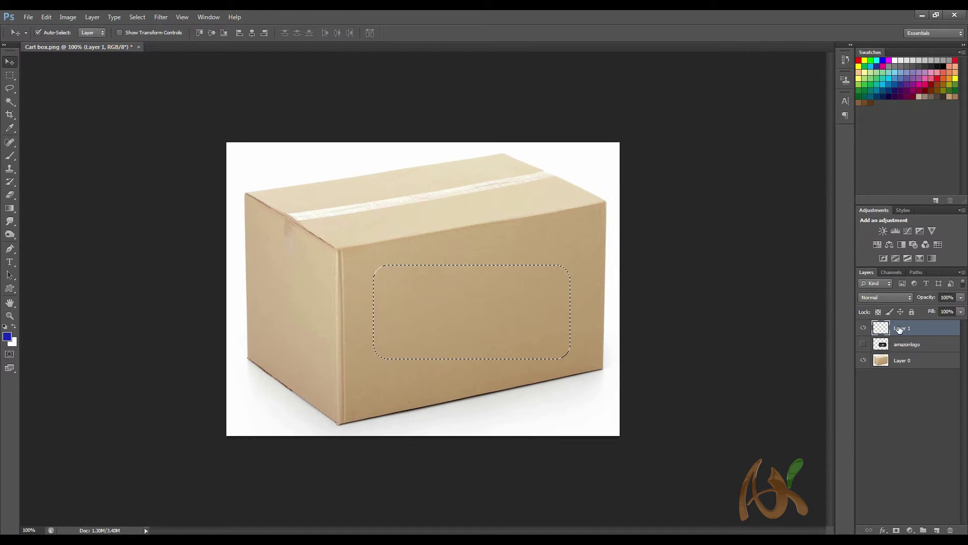
key(ctrl+d)
key(ctrl+shift+d)
click(141, 18)
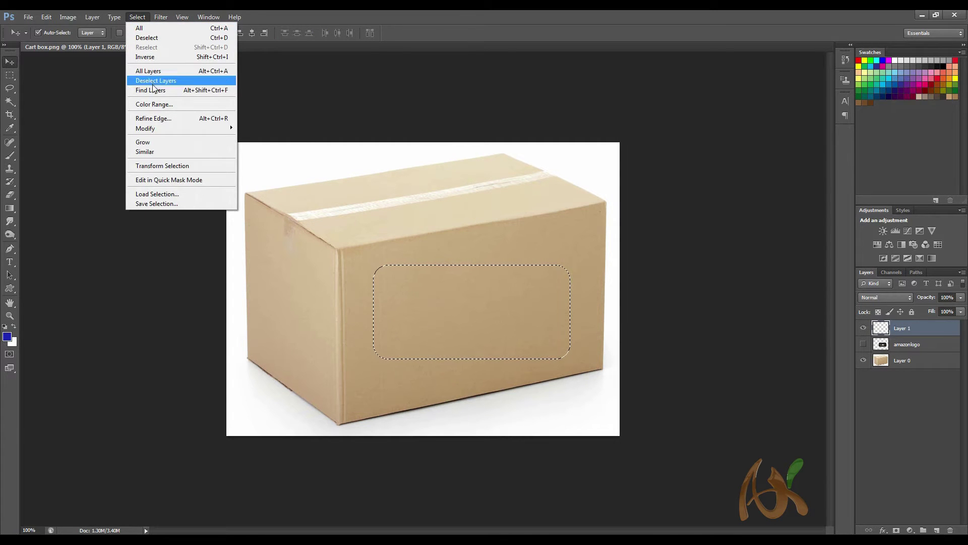
click(162, 41)
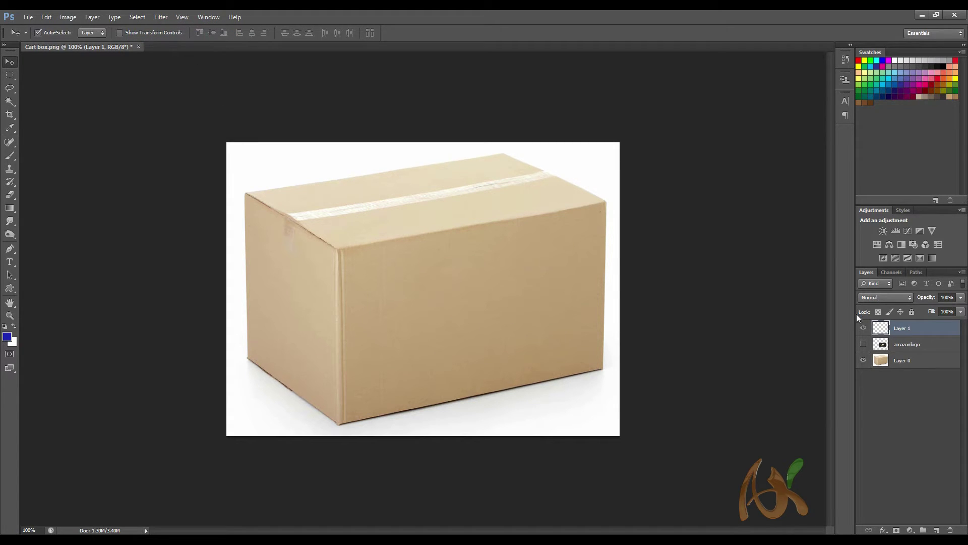
Step: In Vanishing Point, build a plane on the box front's four corners and fine-tune two corners
click(159, 18)
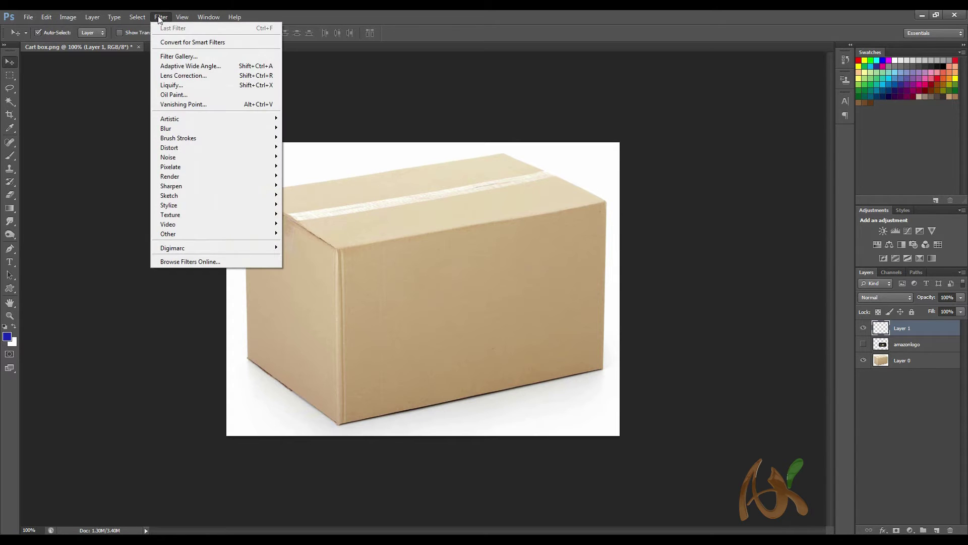
click(172, 104)
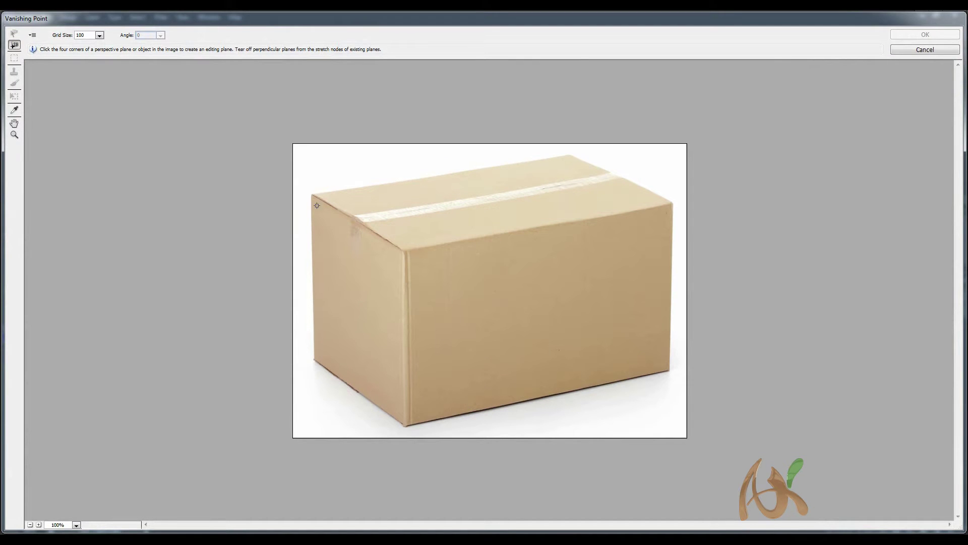
click(403, 250)
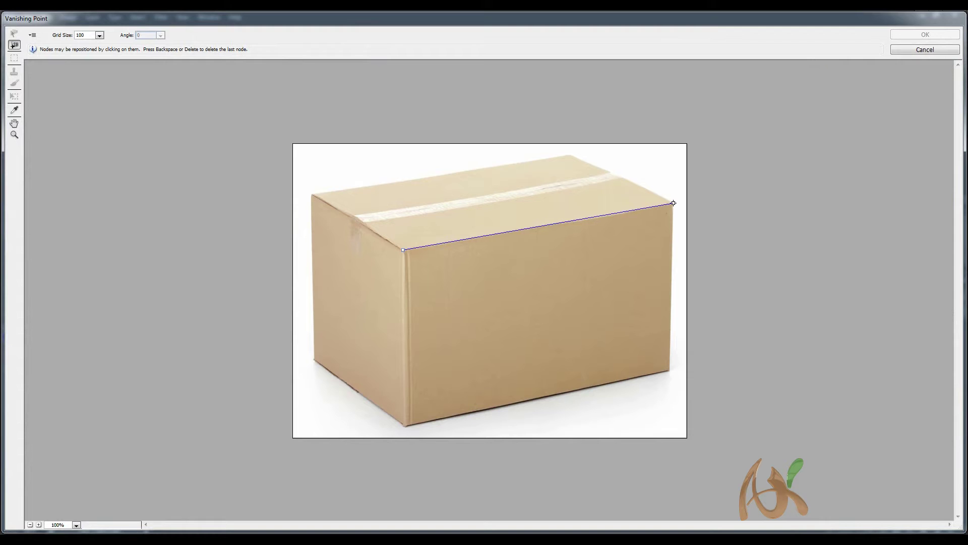
click(674, 203)
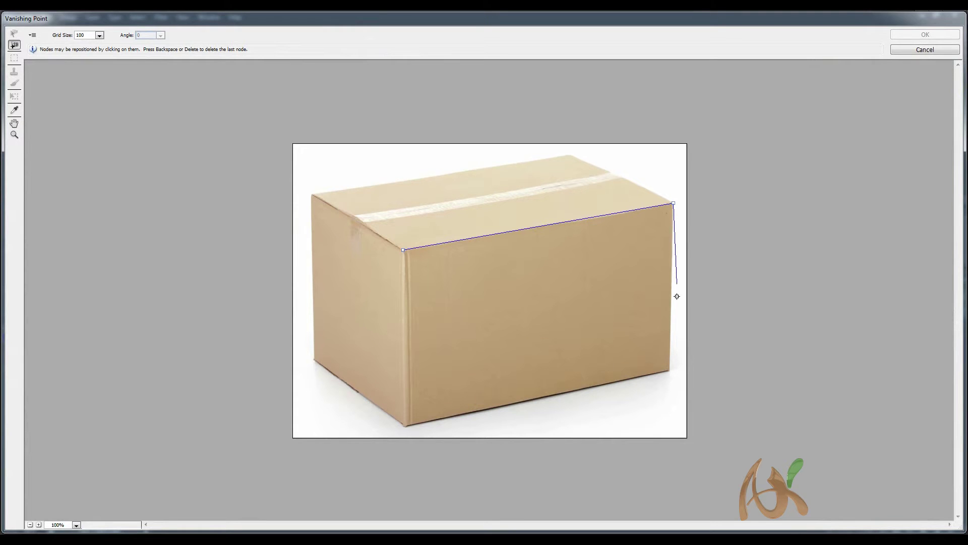
click(669, 372)
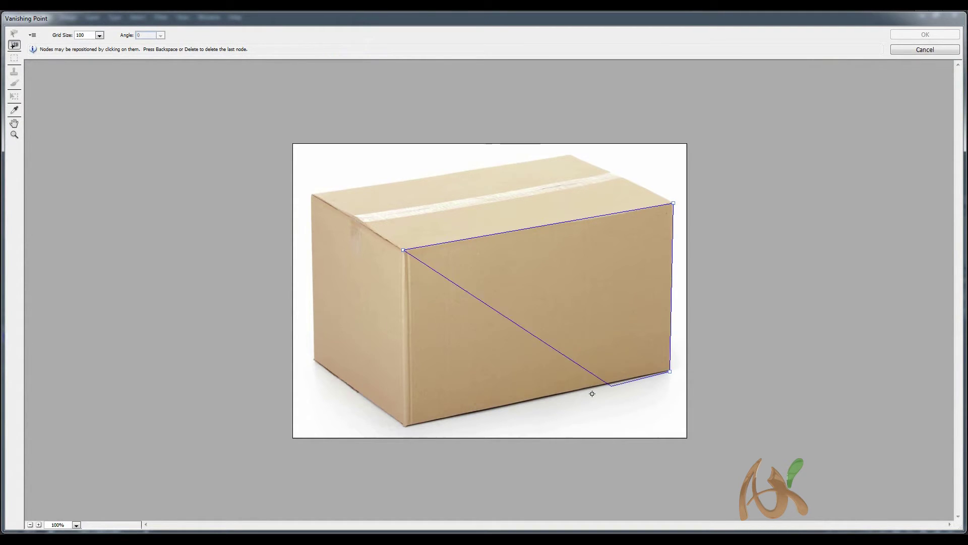
click(404, 427)
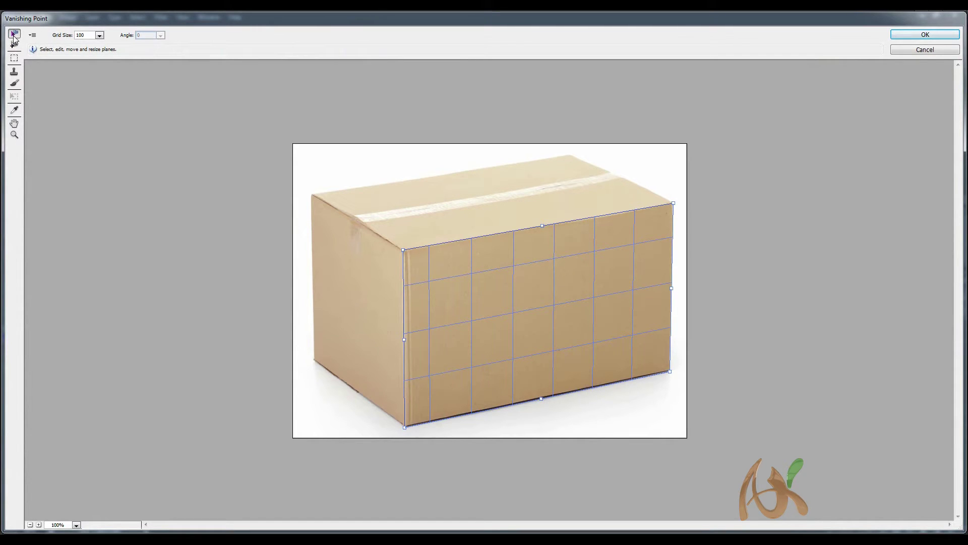
drag(404, 429, 406, 427)
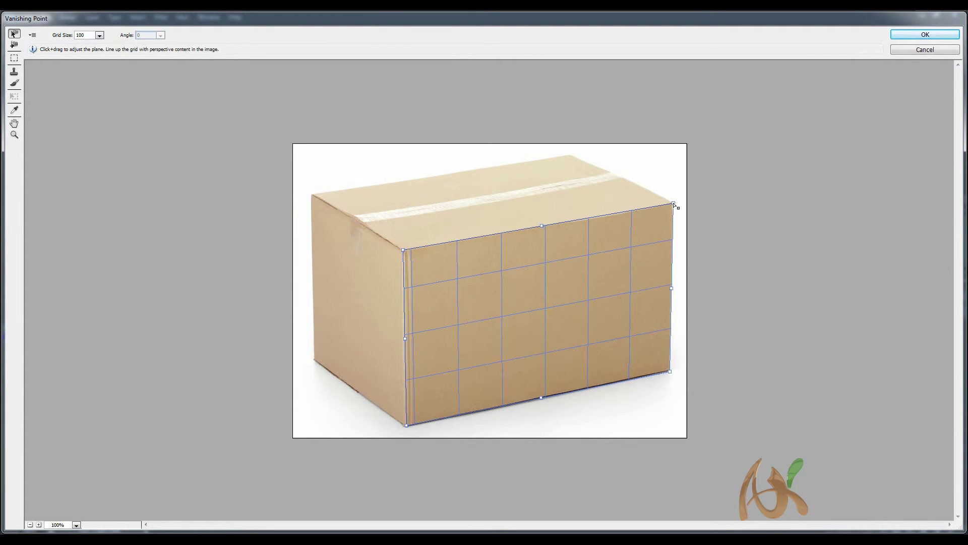
drag(674, 204, 676, 206)
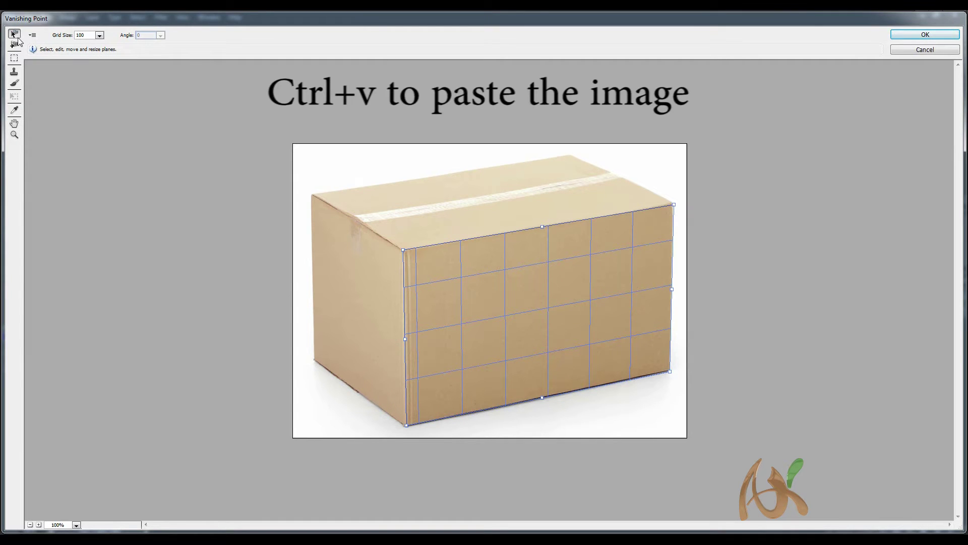
Step: Paste the Amazon logo into the front plane, then enlarge and centre it across the face
key(ctrl)
key(ctrl+v)
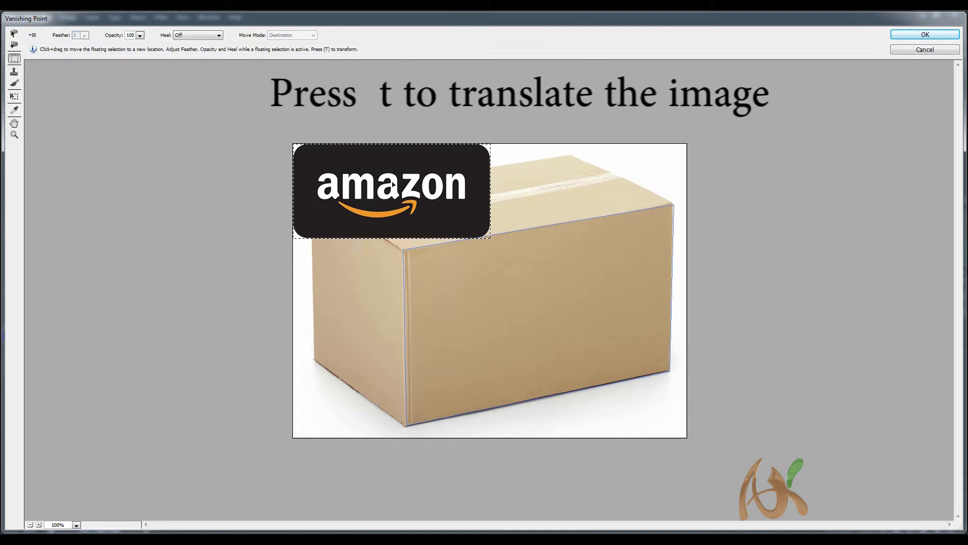
key(t)
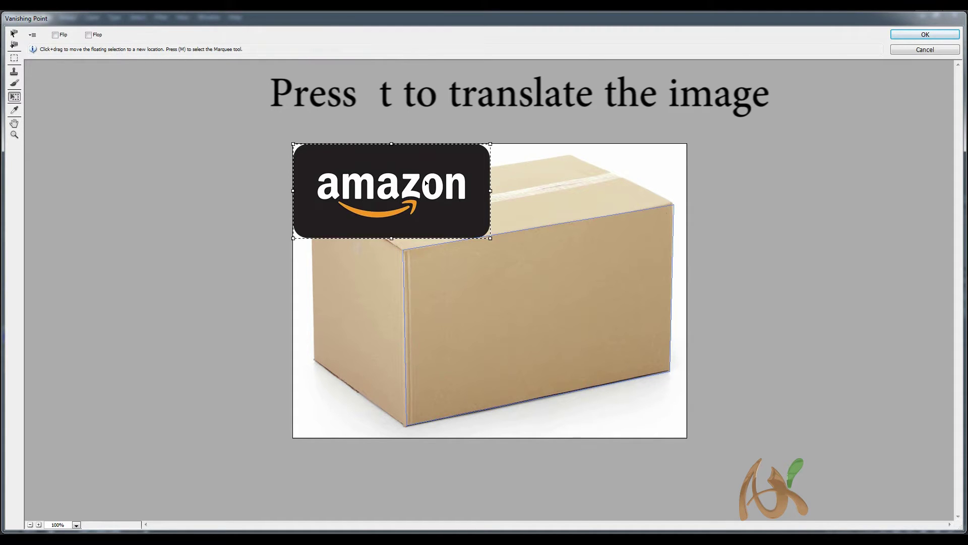
drag(490, 144, 522, 132)
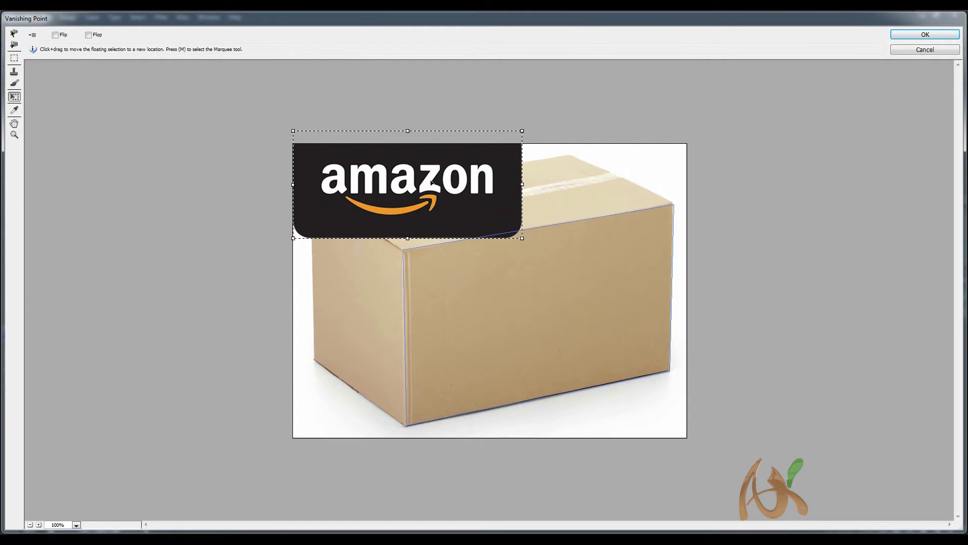
mouse_move(413, 178)
mouse_down()
mouse_move(423, 285)
mouse_move(538, 318)
mouse_up()
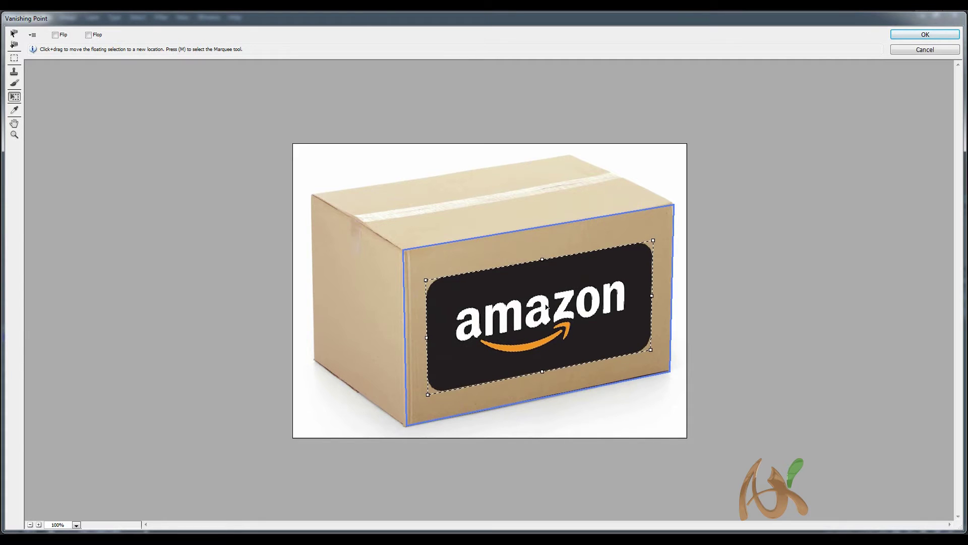
drag(541, 313, 553, 302)
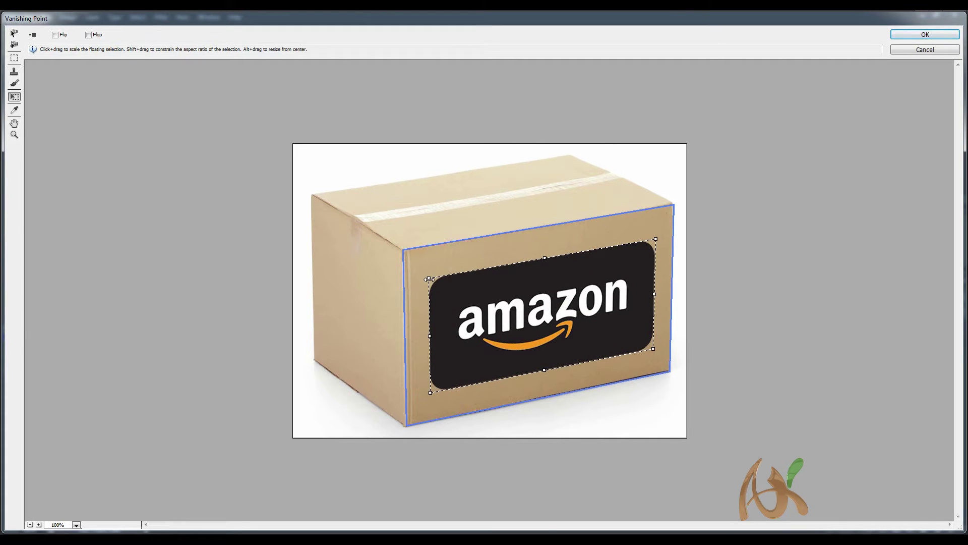
drag(428, 278, 418, 274)
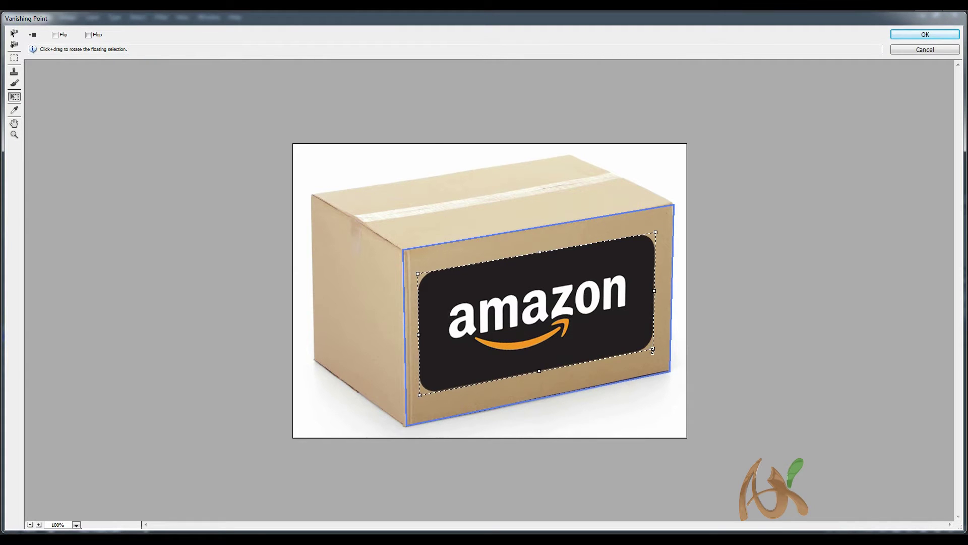
drag(656, 232, 666, 221)
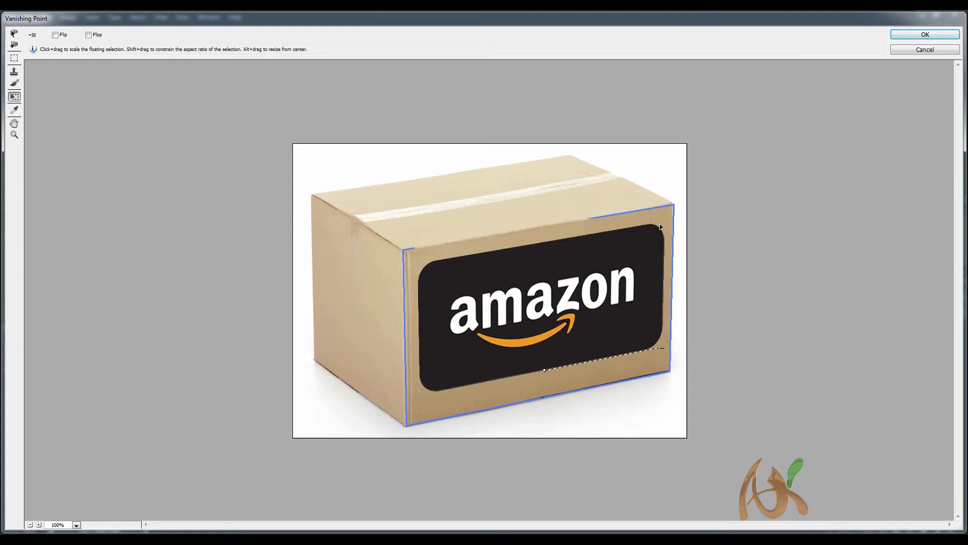
drag(608, 268, 609, 276)
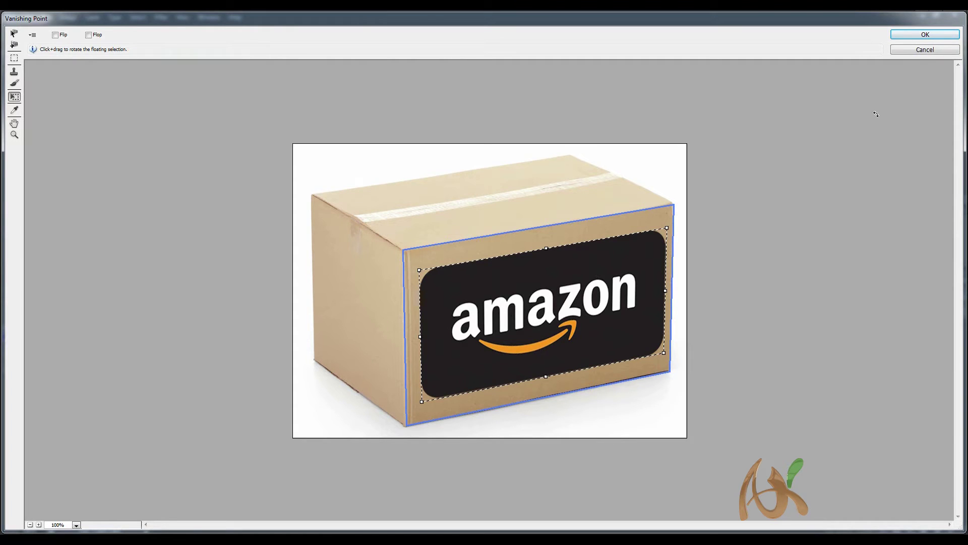
Step: Apply the Vanishing Point result, then nudge the Layer 1 Amazon label slightly up-left
click(927, 34)
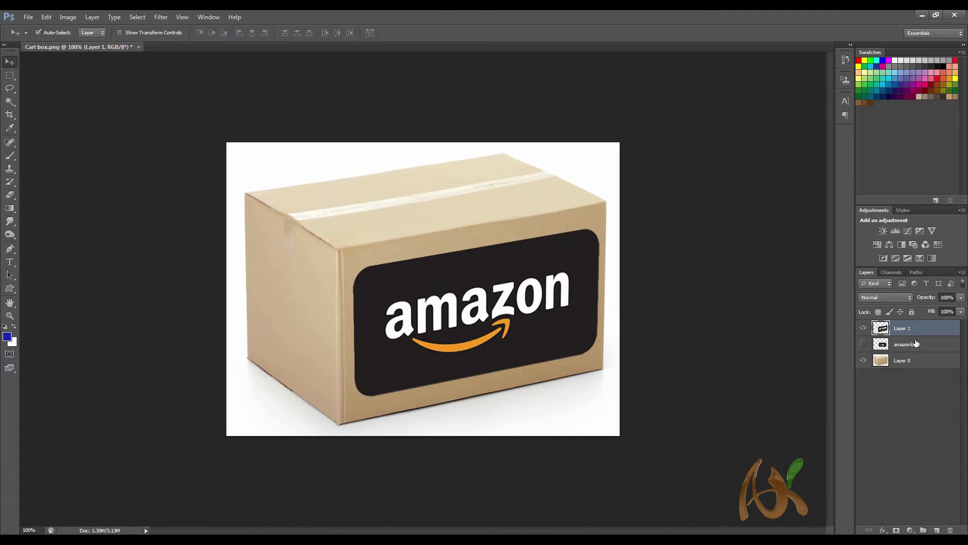
click(907, 360)
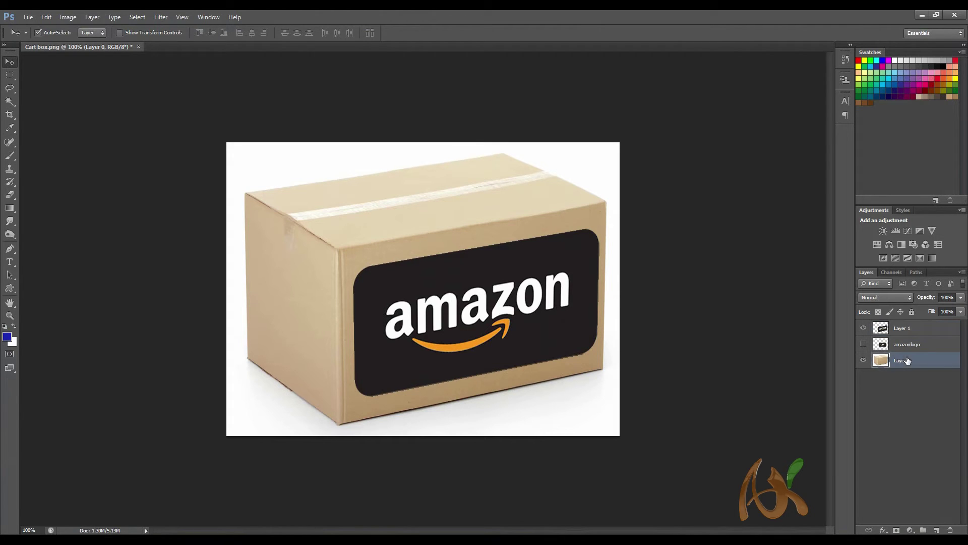
click(902, 329)
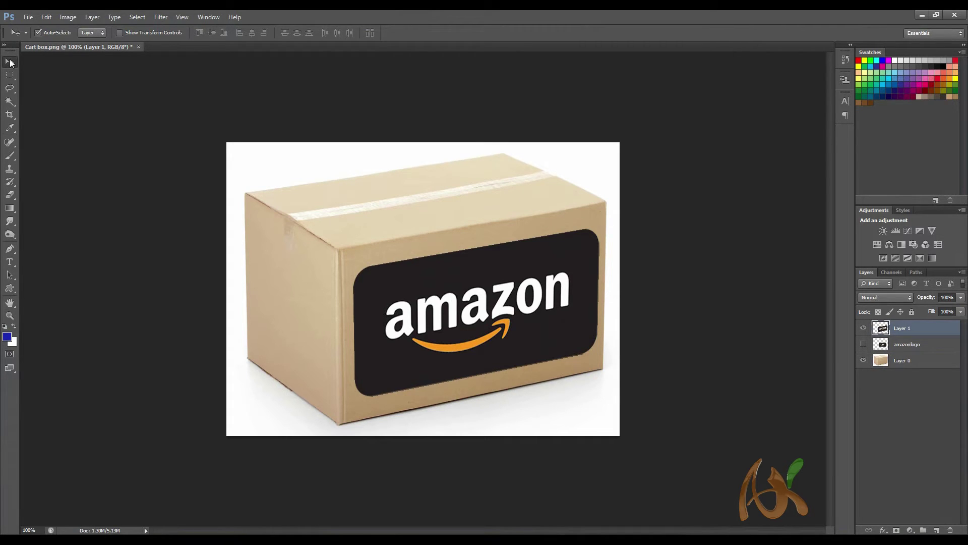
drag(427, 297, 421, 295)
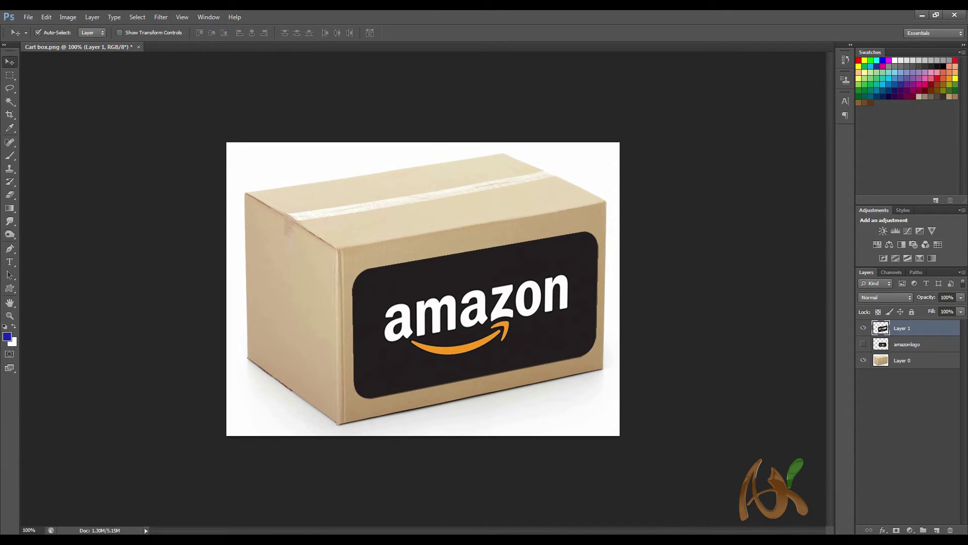
Step: Place 2.jpg from Explorer onto the box photo, positioned up and left
key(alt+Tab)
click(625, 301)
drag(427, 144, 230, 255)
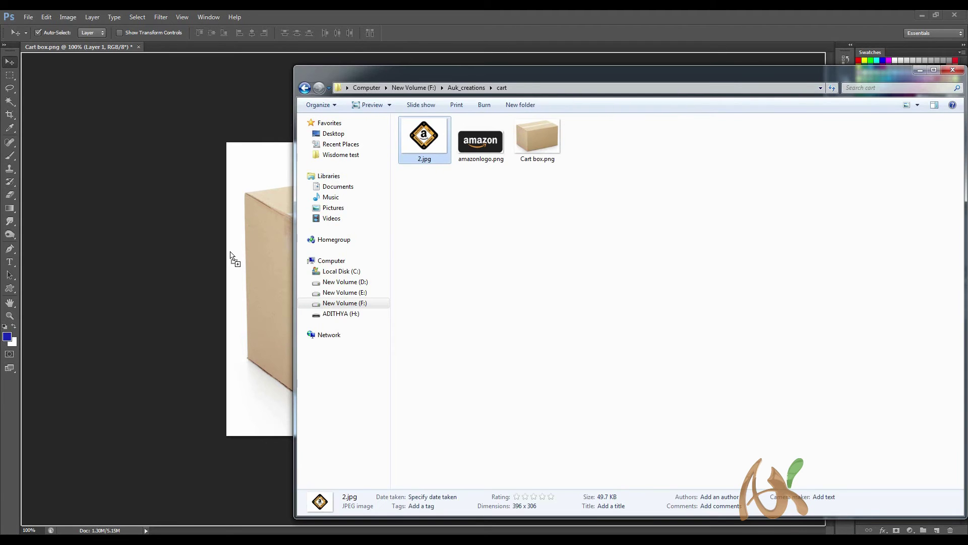
mouse_move(416, 257)
mouse_down()
mouse_move(353, 235)
mouse_move(350, 261)
mouse_up()
key(Return)
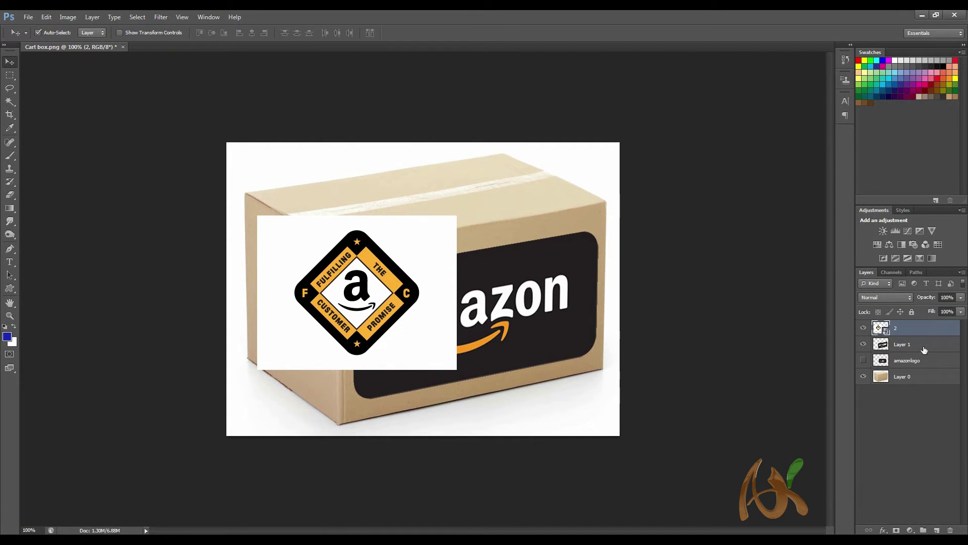
Step: Rasterize the placed badge layer 2
right_click(915, 328)
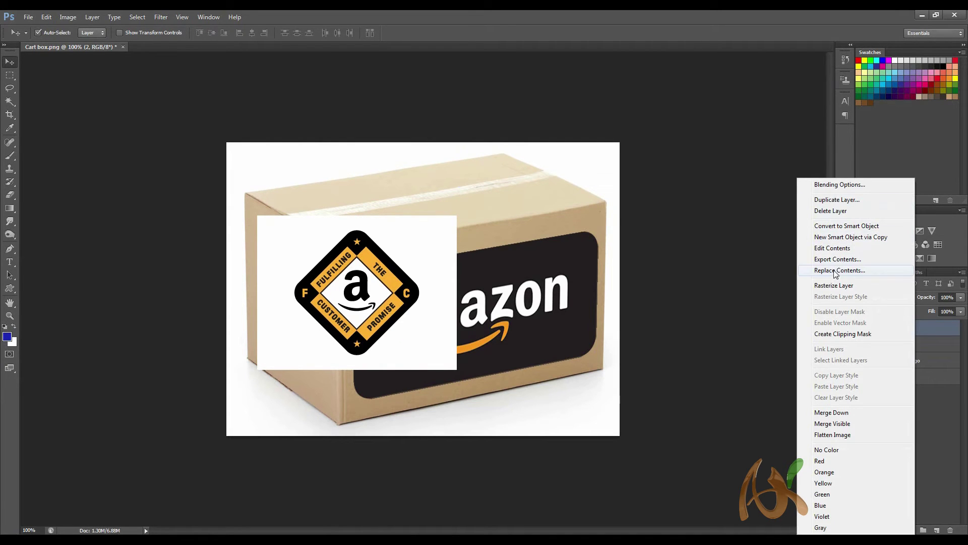
click(835, 286)
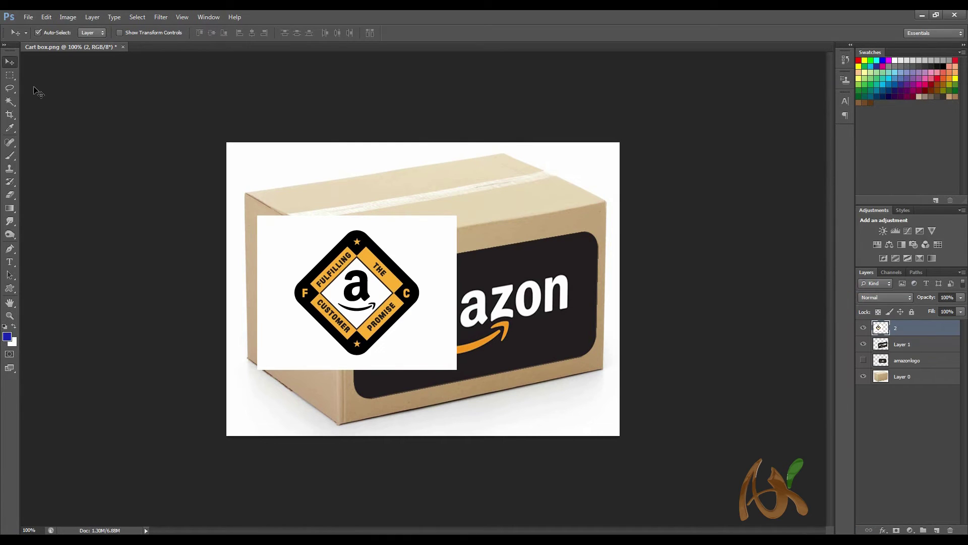
click(159, 17)
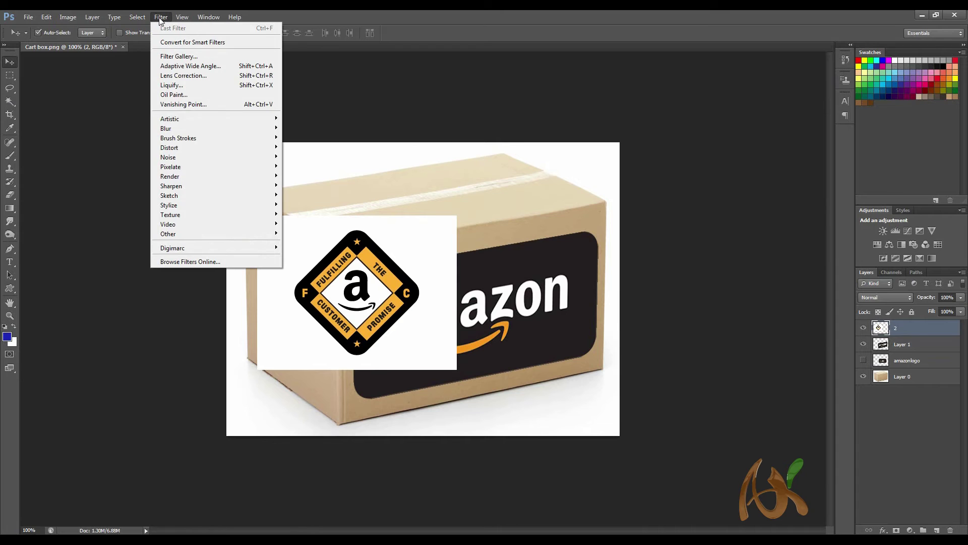
mouse_move(137, 17)
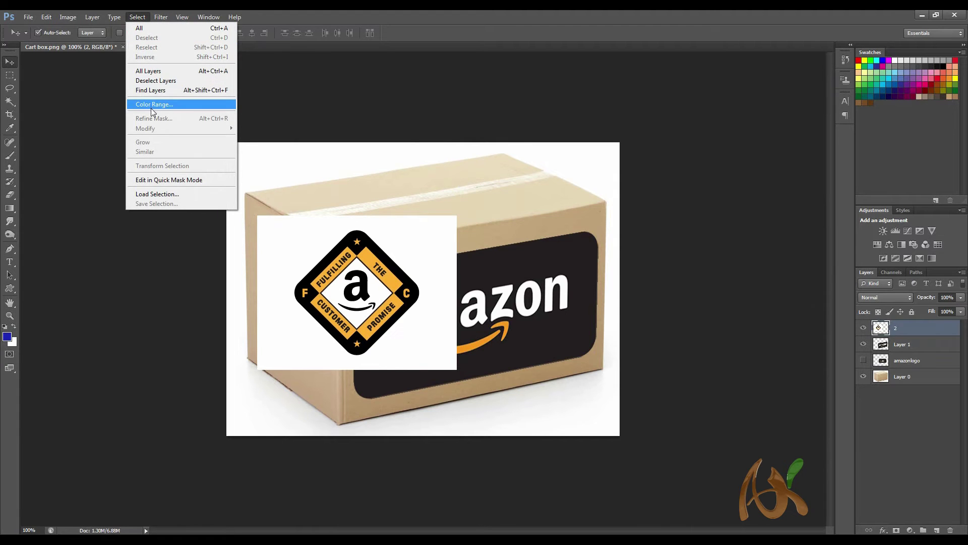
Step: Select the badge's white background with Color Range, delete it, and deselect
click(149, 104)
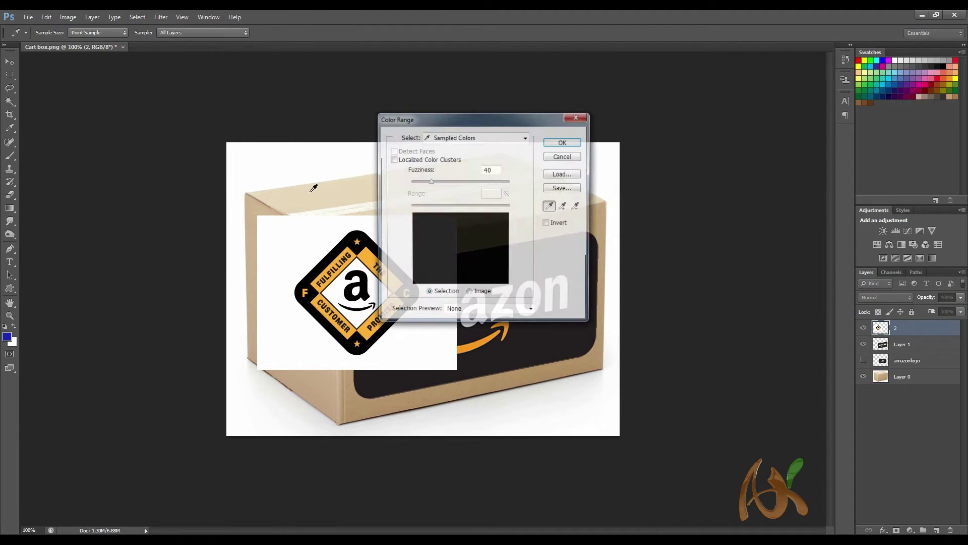
click(320, 235)
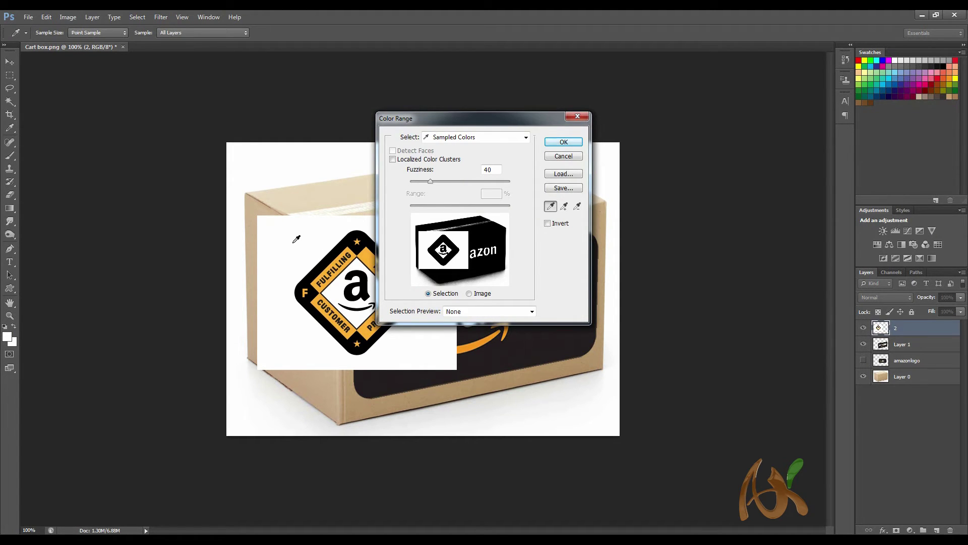
click(563, 142)
key(v)
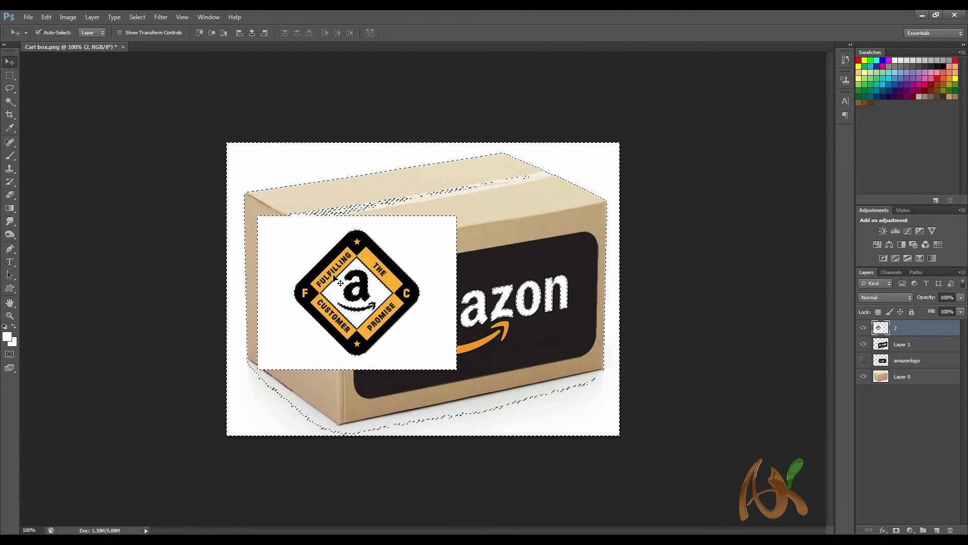
click(165, 20)
mouse_move(137, 17)
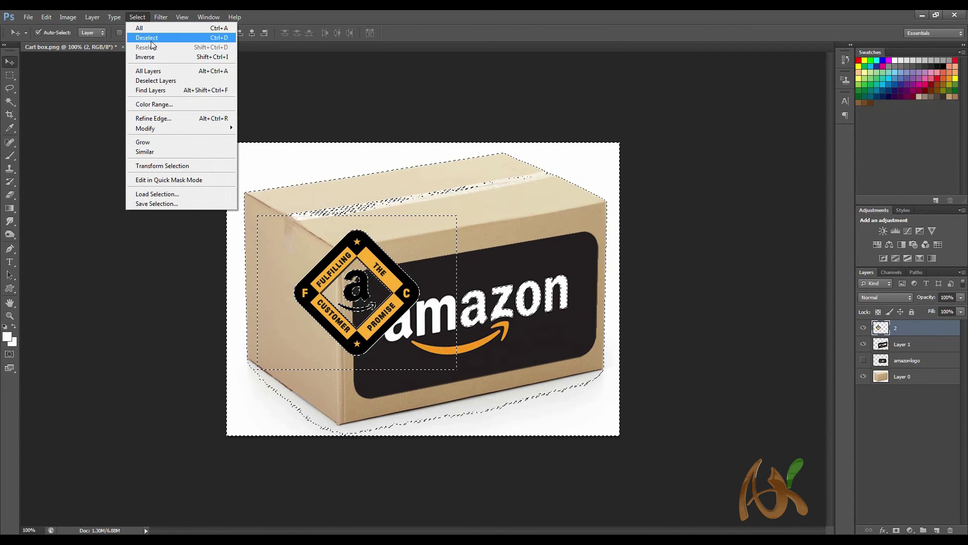
click(146, 38)
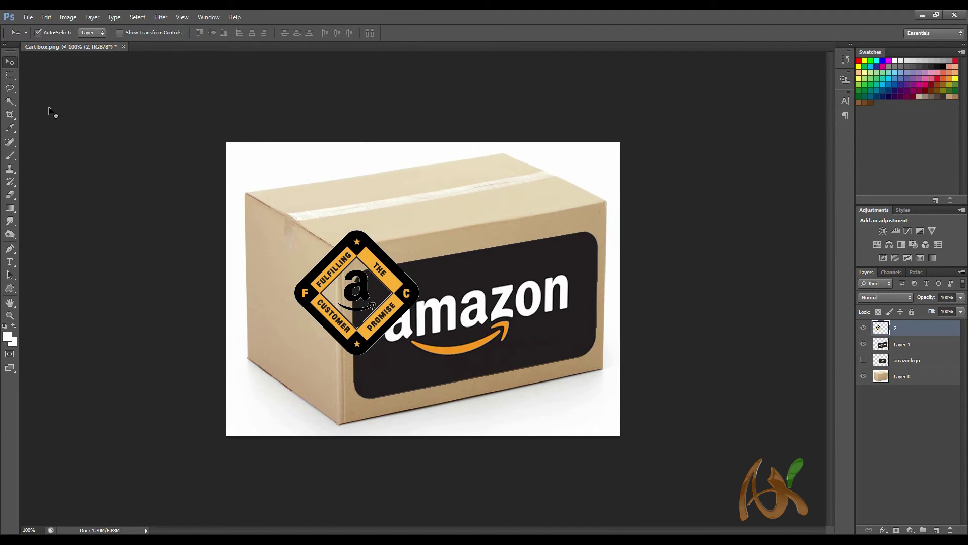
Step: Move the badge to the box's left edge, load its outline, put it below Layer 1, hide it
drag(396, 280, 324, 286)
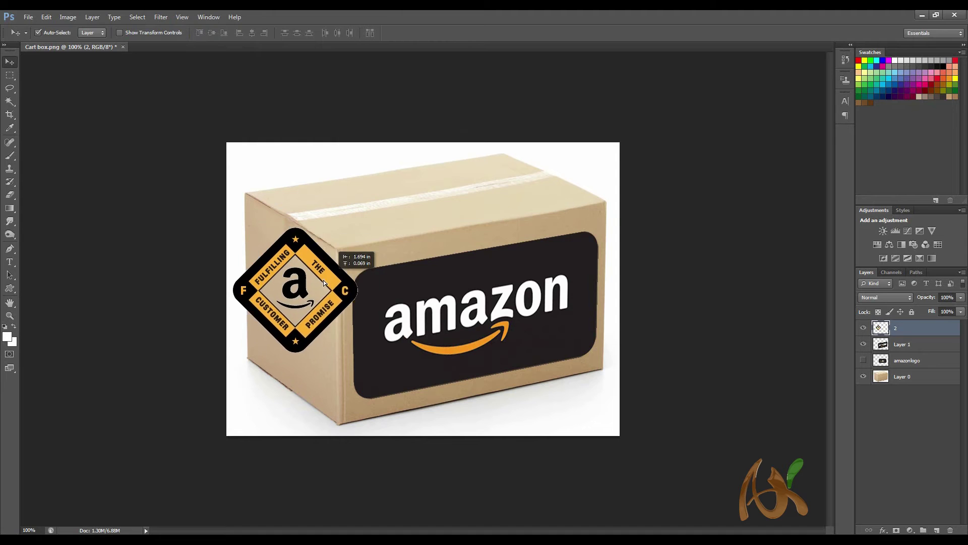
drag(324, 286, 306, 276)
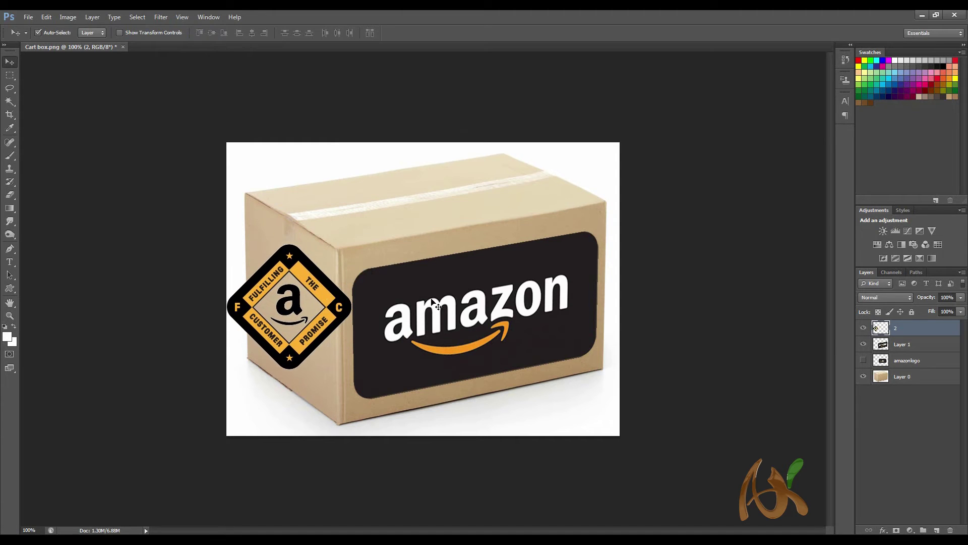
ctrl+click(876, 330)
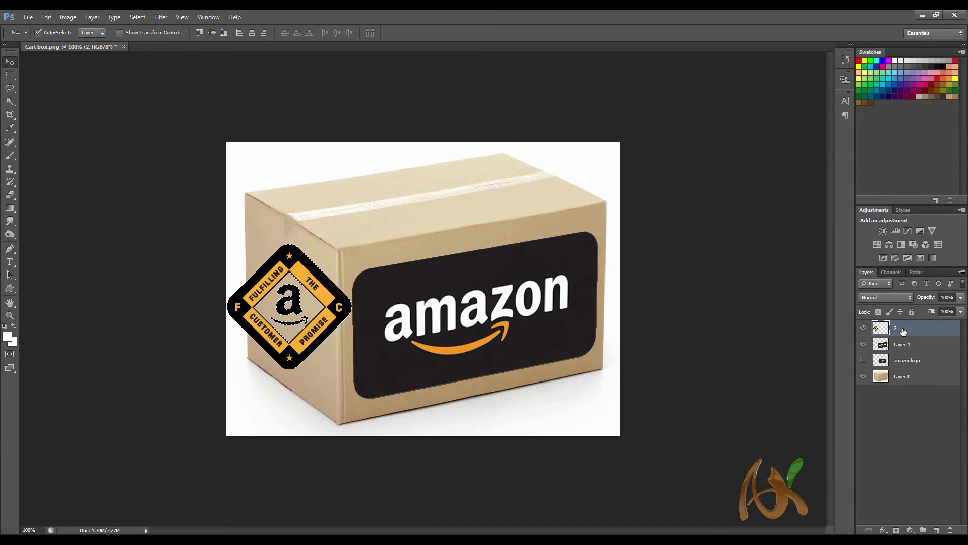
drag(903, 330, 868, 352)
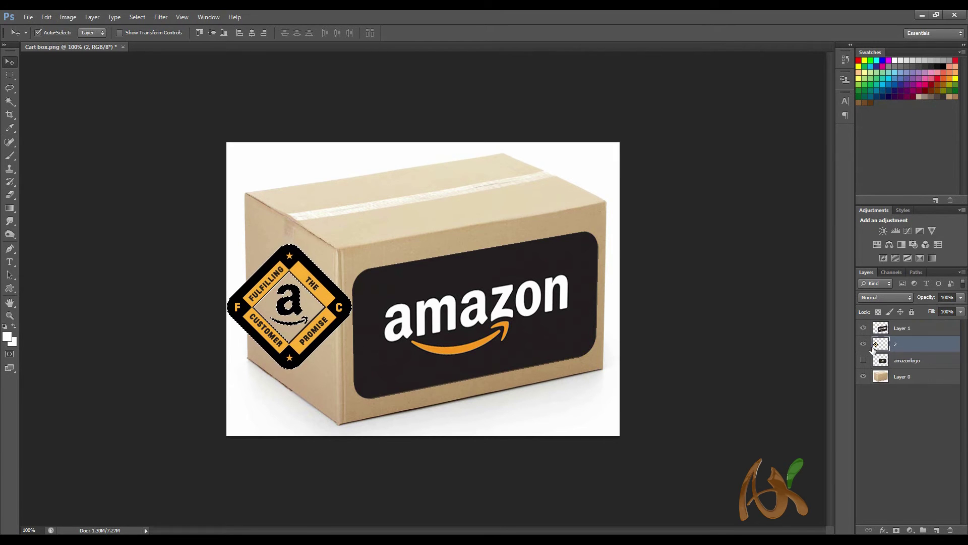
click(864, 344)
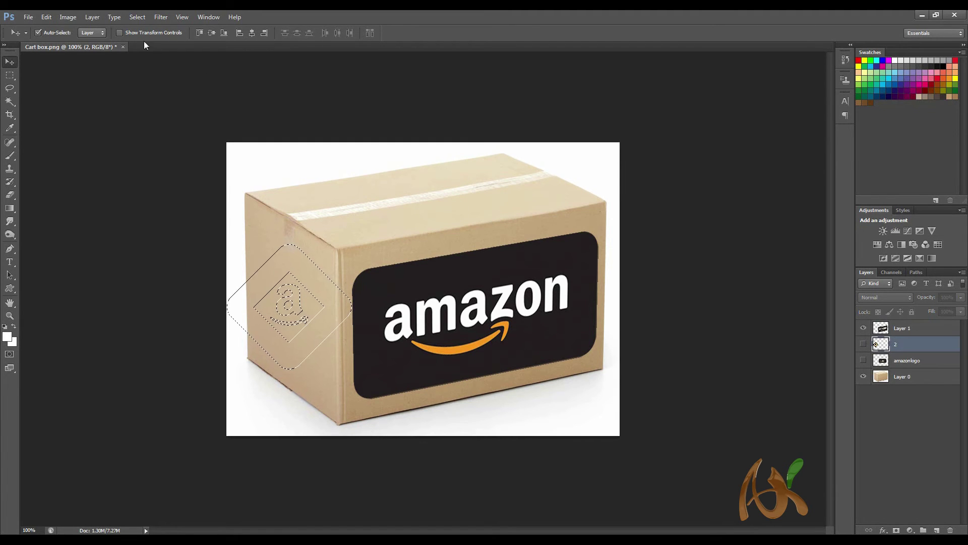
click(97, 17)
mouse_move(137, 16)
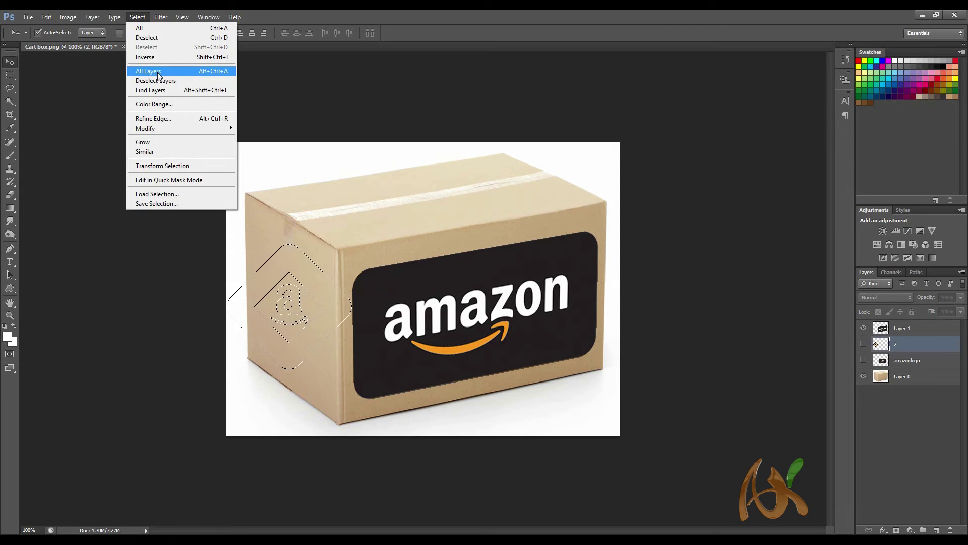
Step: Clear the selection and add an empty Layer 2 above the badge
click(151, 38)
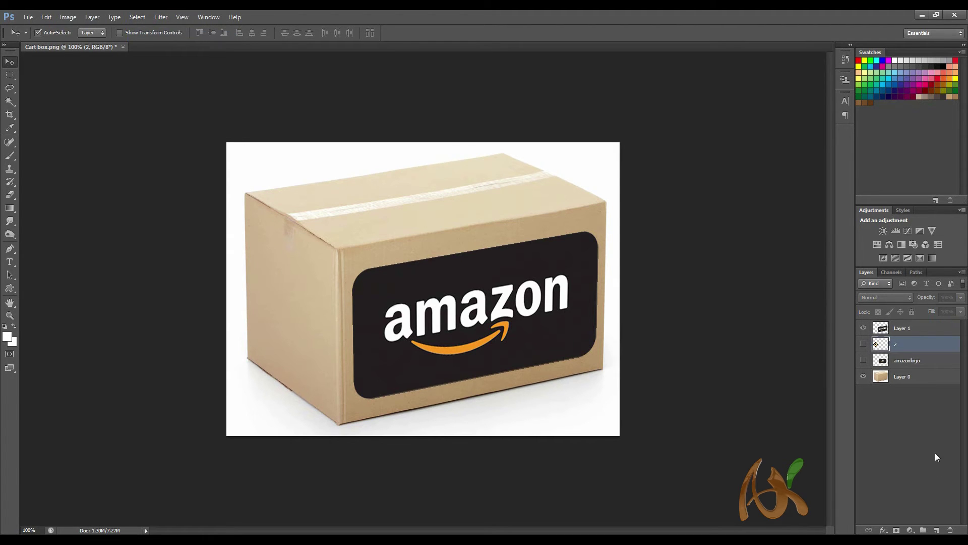
click(937, 530)
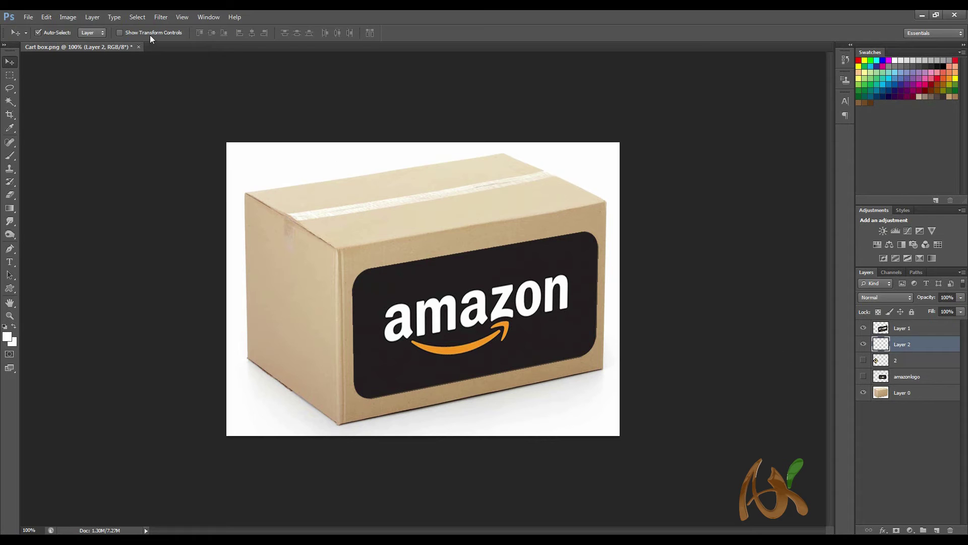
click(163, 19)
click(186, 102)
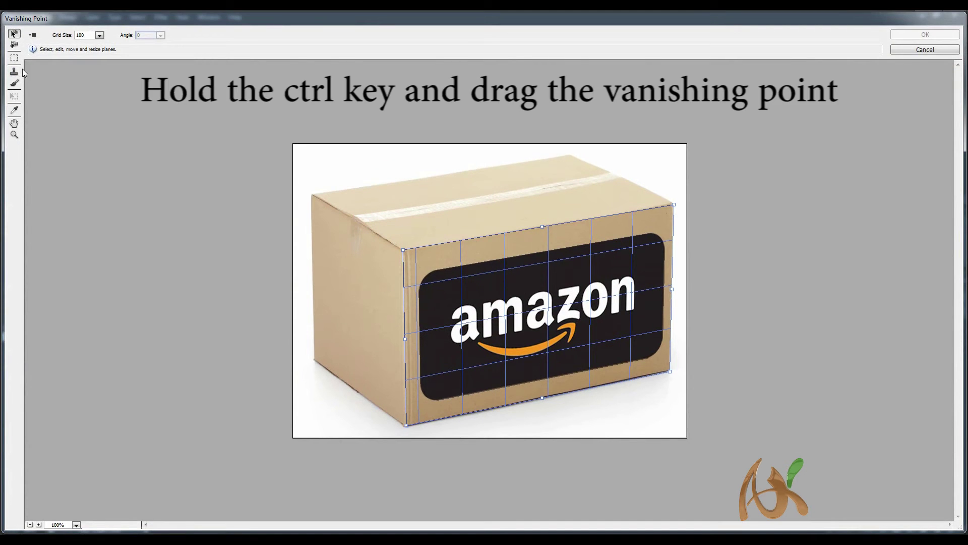
Step: Pull a perpendicular Vanishing Point plane over the box's left side face and fit its corners
key(ctrl)
drag(406, 342, 308, 282)
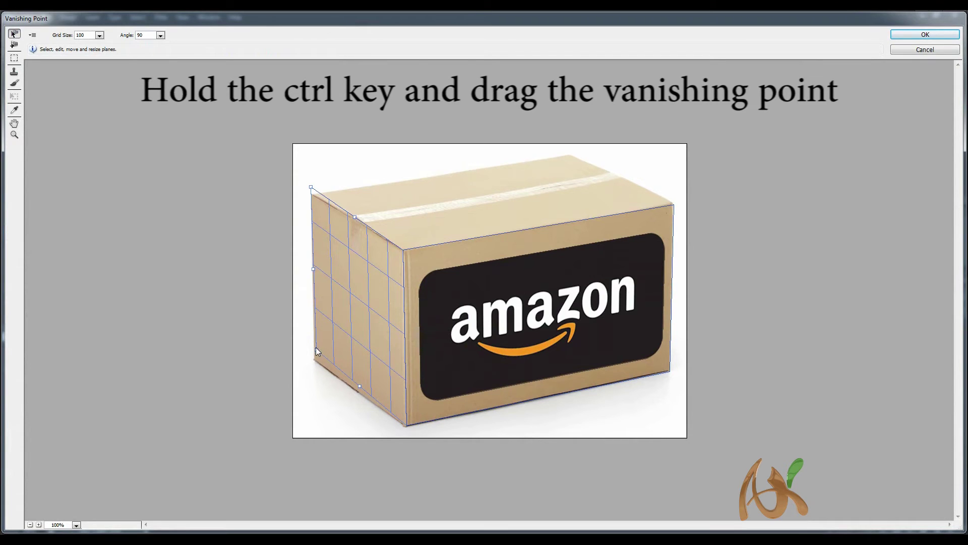
drag(317, 353, 315, 362)
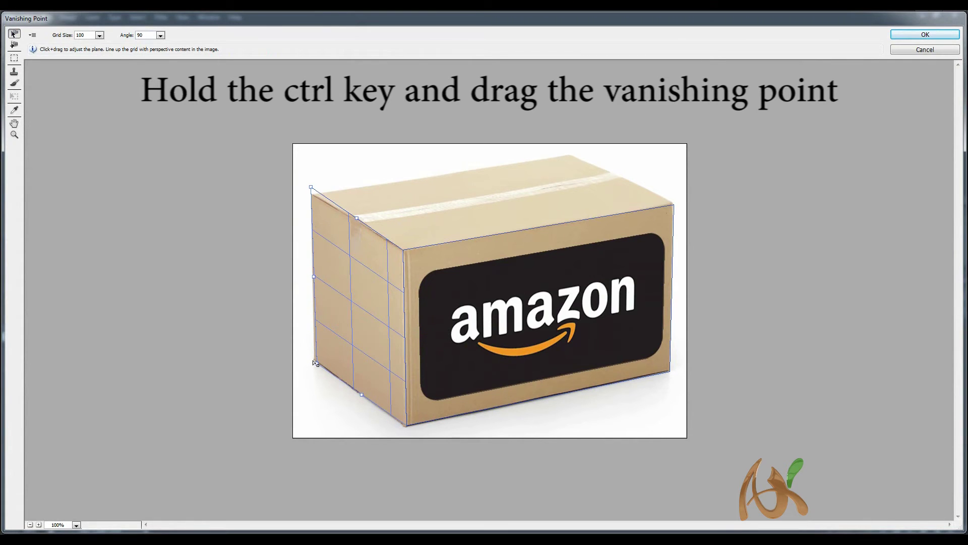
drag(312, 189, 313, 196)
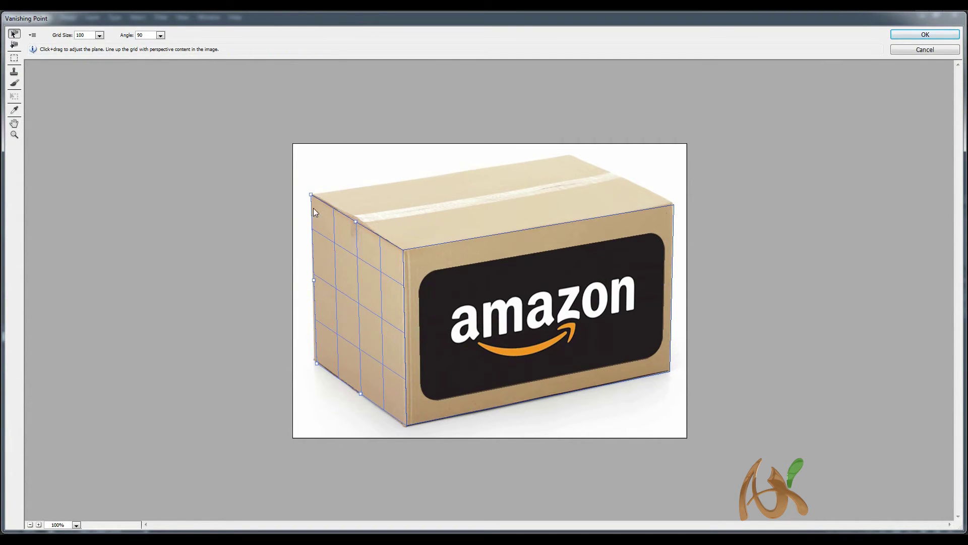
drag(317, 364, 314, 364)
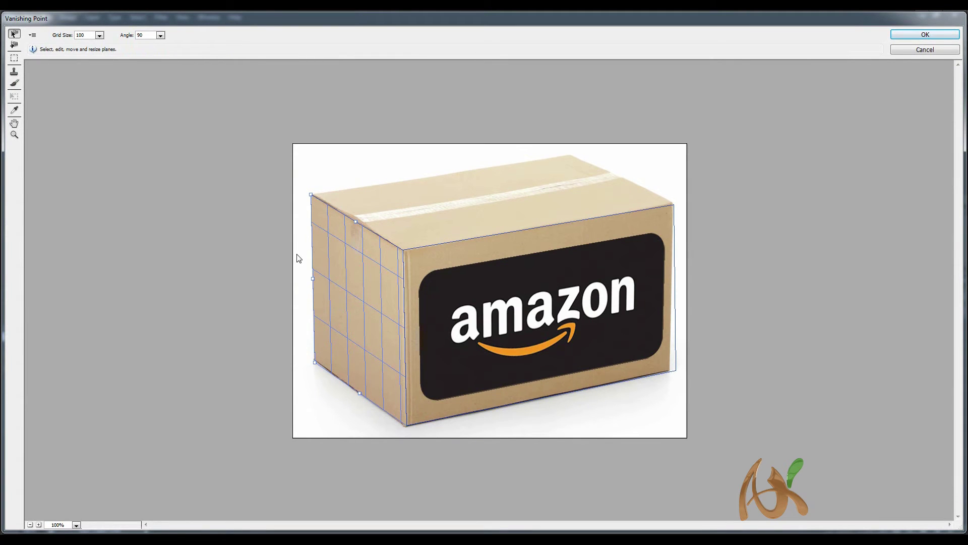
Step: Paste the FC badge onto the box's left side plane in Vanishing Point, enlarge and position it, then apply
key(ctrl+v)
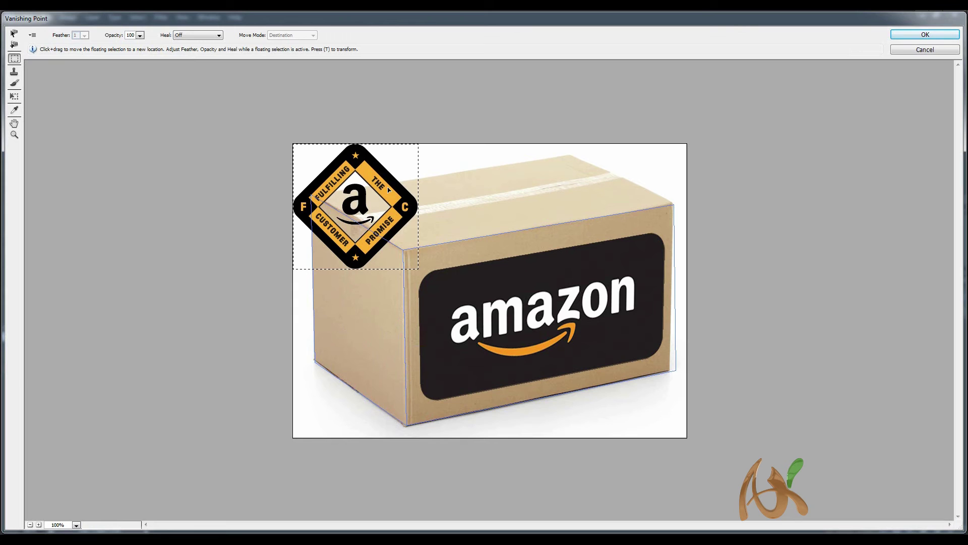
drag(387, 186, 367, 295)
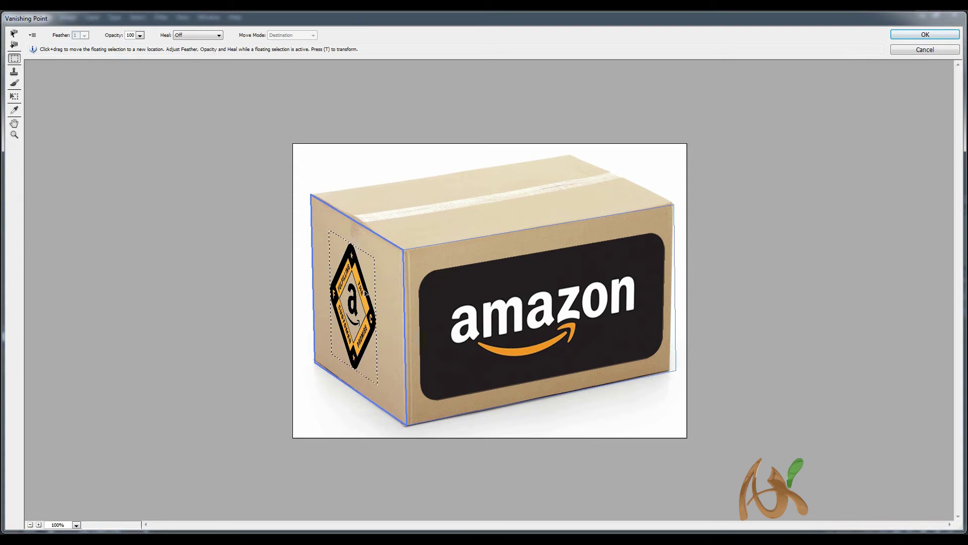
key(t)
drag(374, 257, 395, 254)
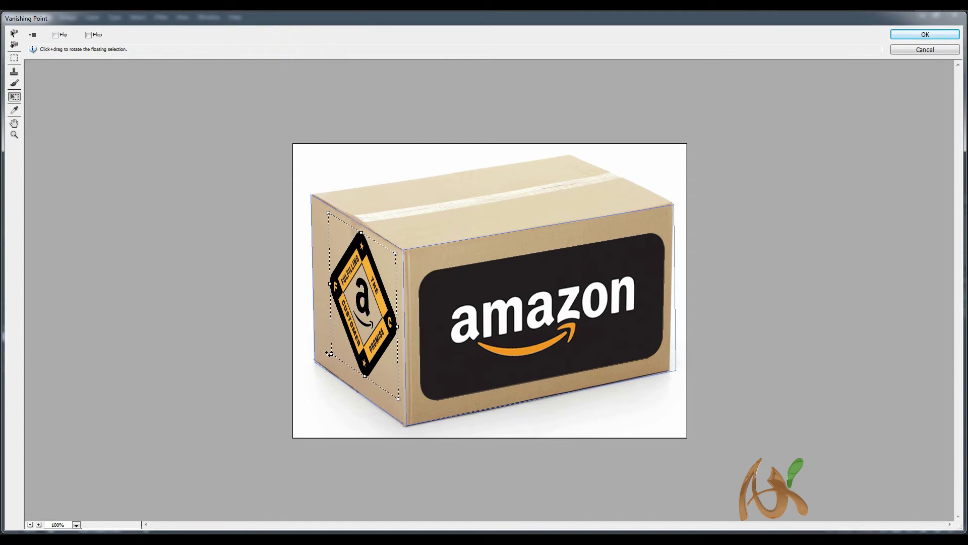
drag(331, 354, 319, 357)
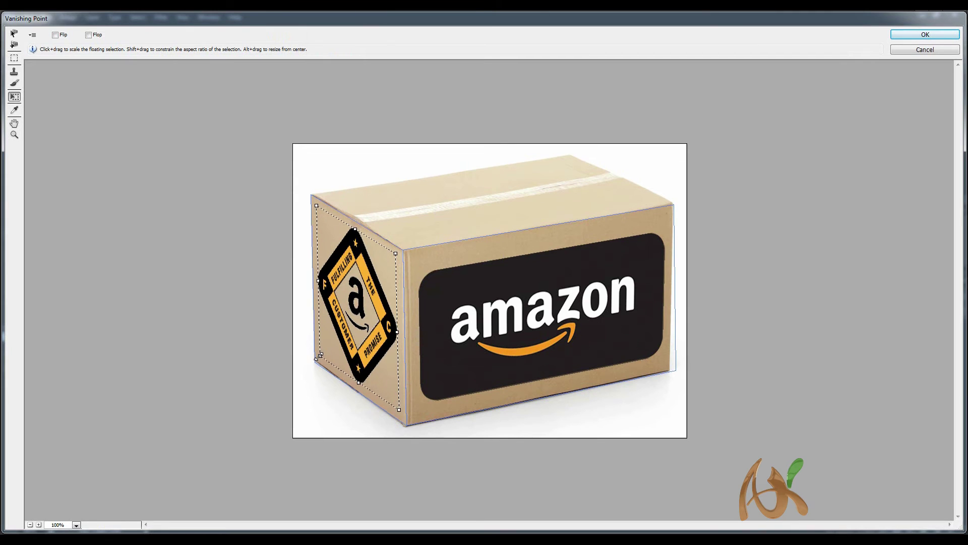
drag(369, 276, 365, 283)
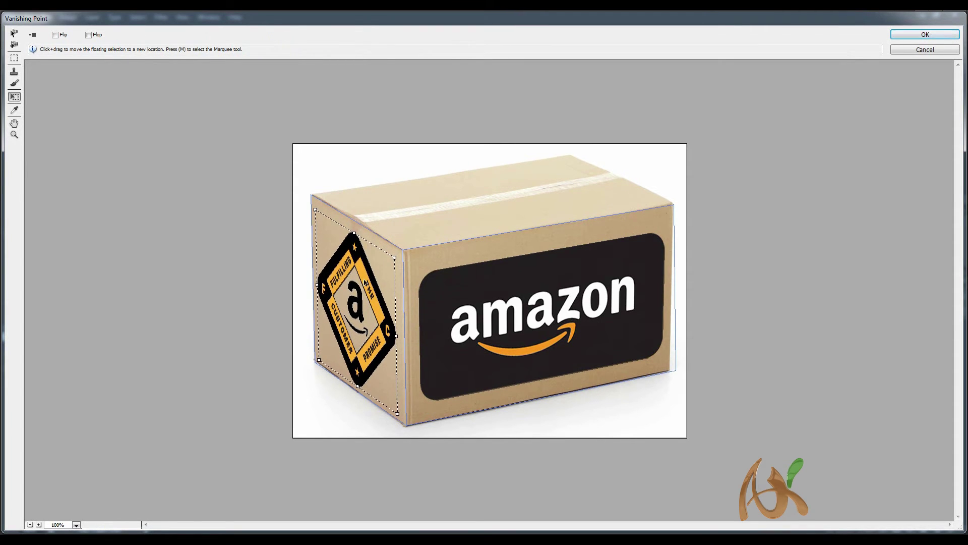
key(Return)
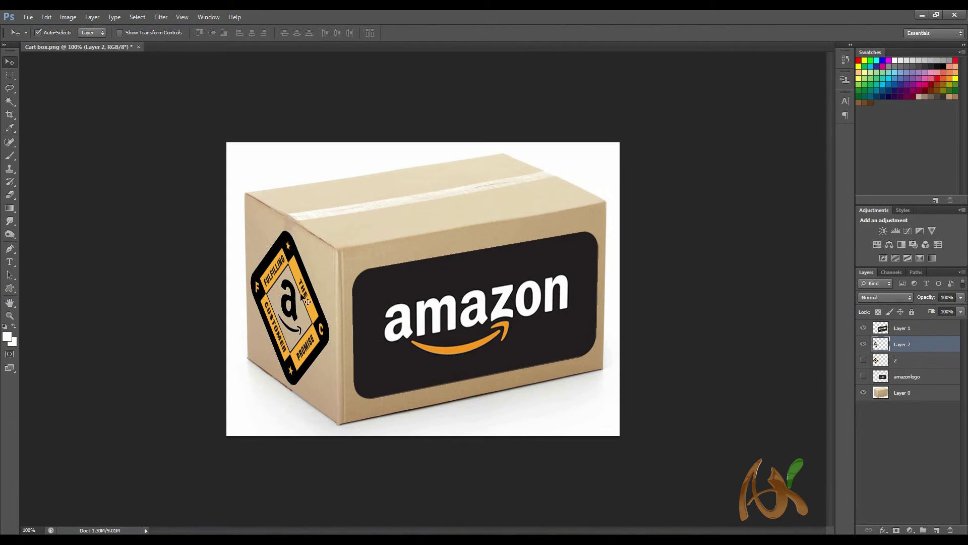
Step: Nudge the side badge up slightly and delete the hidden layers '2' and 'amazonlogo'
drag(308, 306, 306, 297)
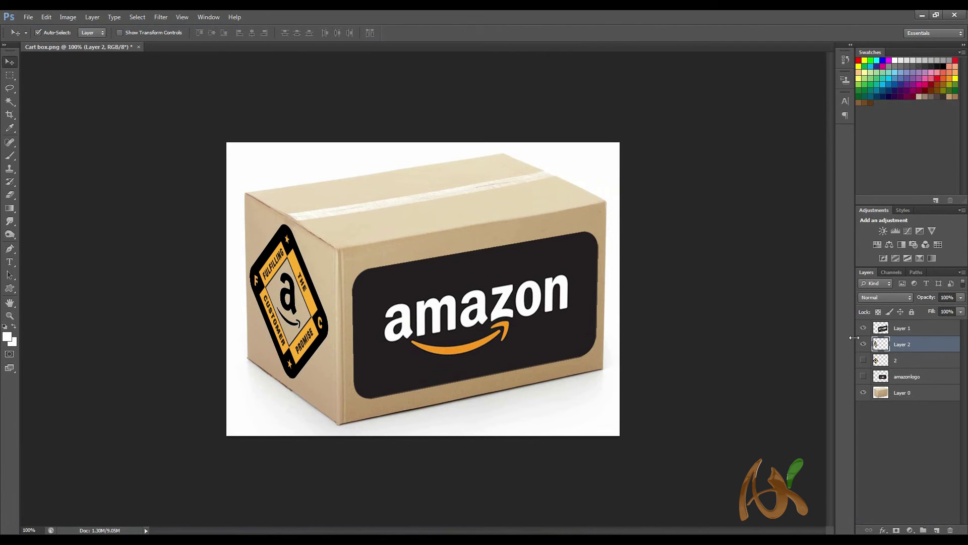
click(915, 329)
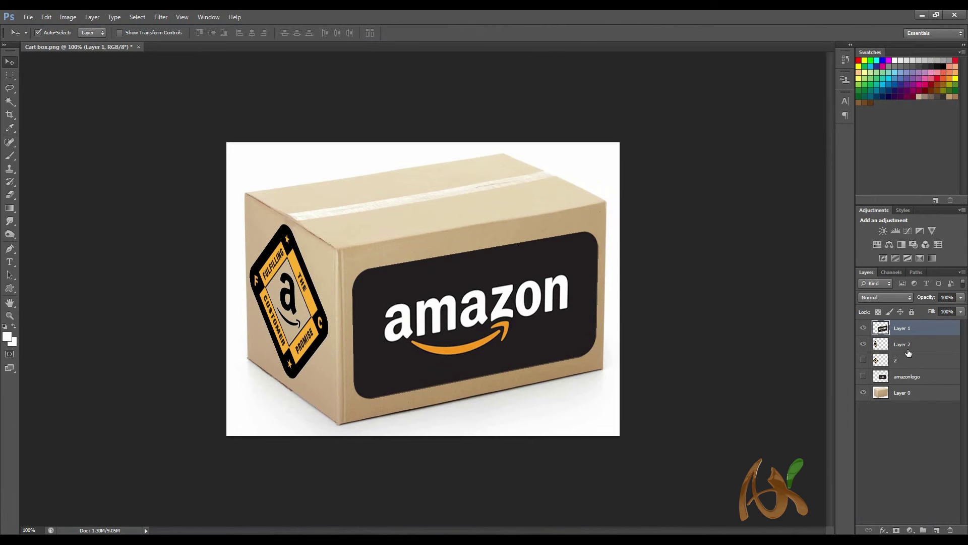
shift+click(910, 347)
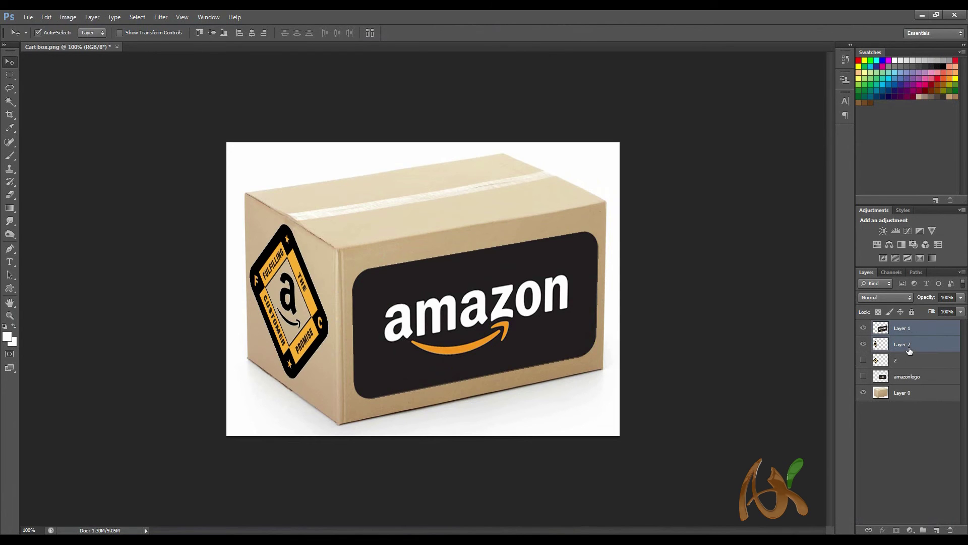
click(910, 365)
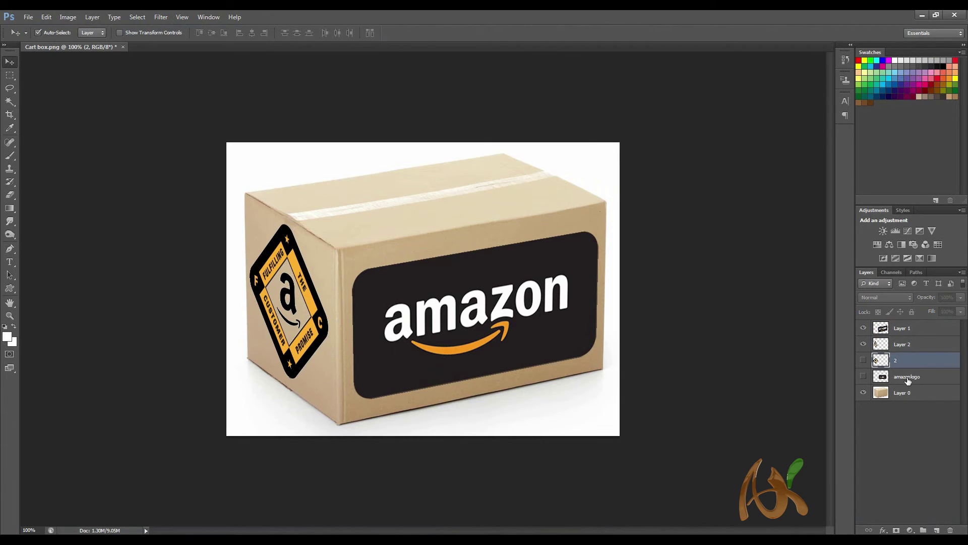
click(861, 363)
key(Delete)
click(863, 361)
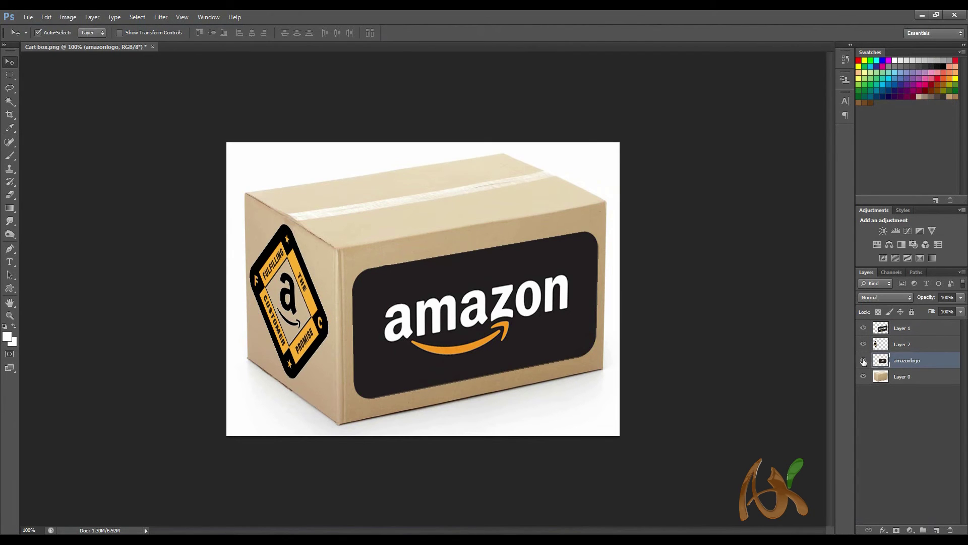
key(Delete)
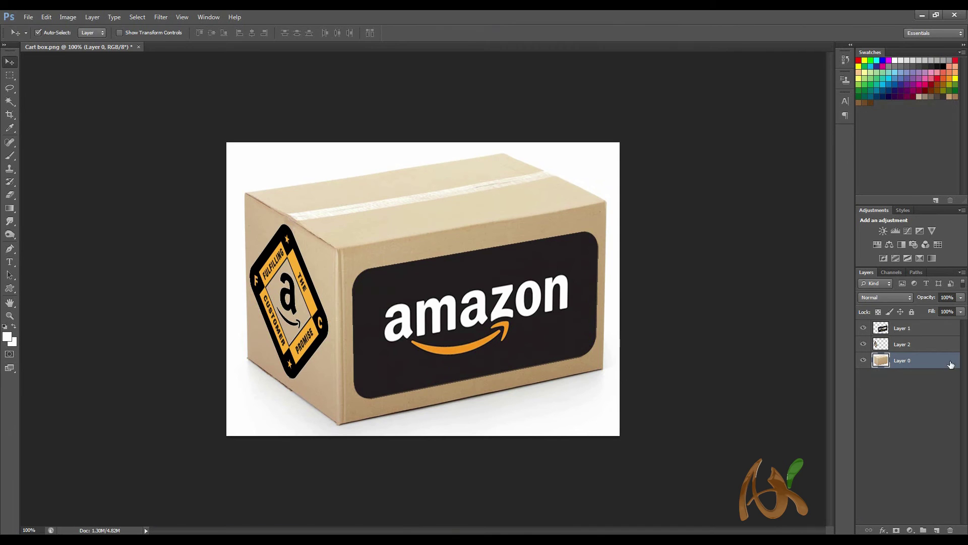
Step: Merge Layer 1 and Layer 2 into a single layer via Layer > Merge Layers
click(911, 332)
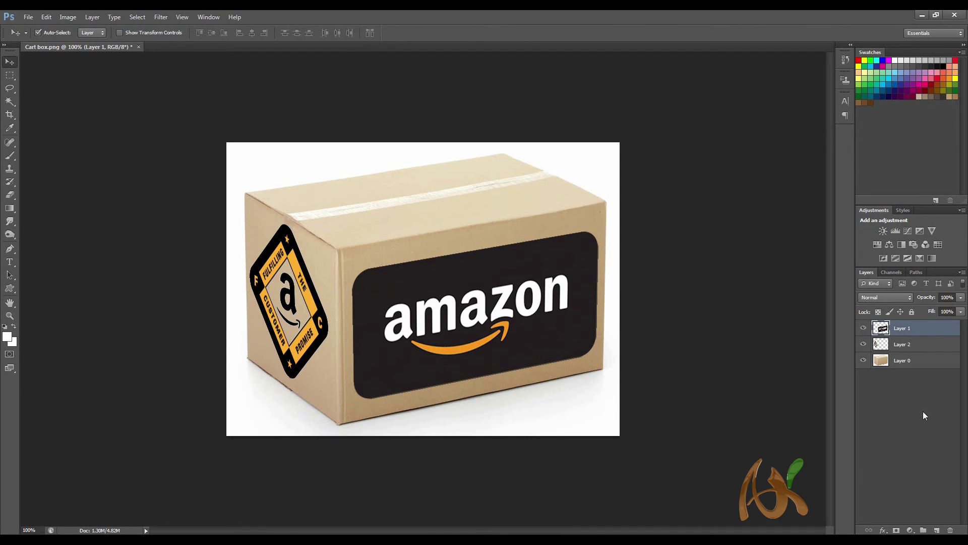
shift+click(906, 346)
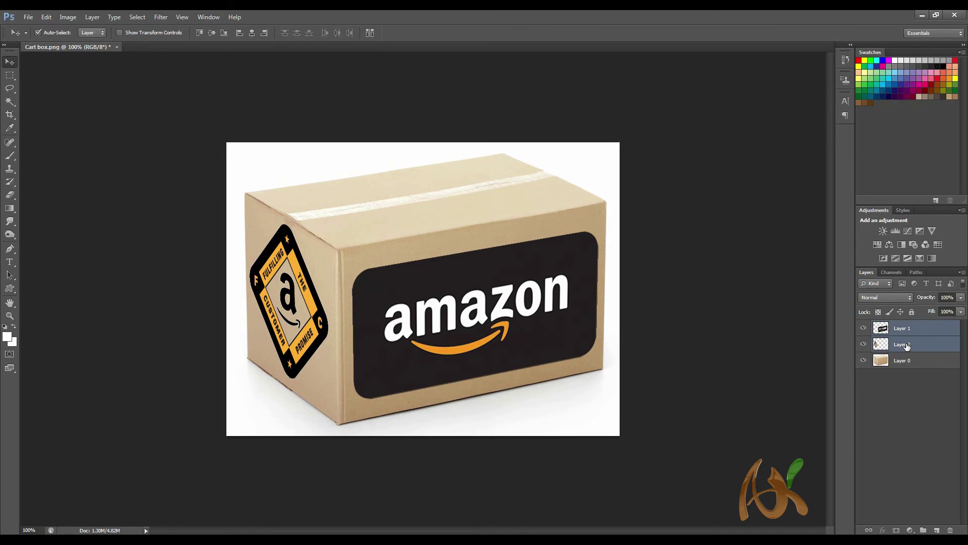
key(ctrl+e)
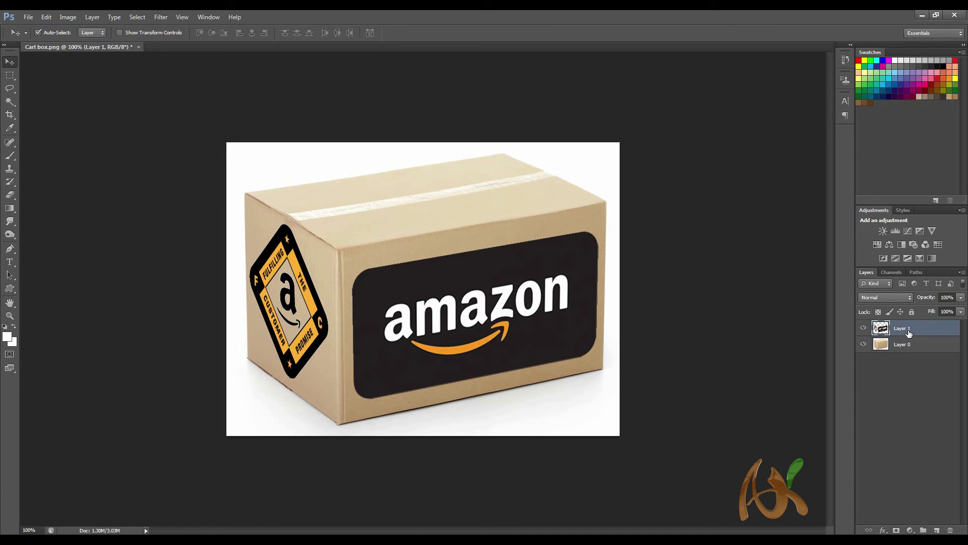
key(ctrl+z)
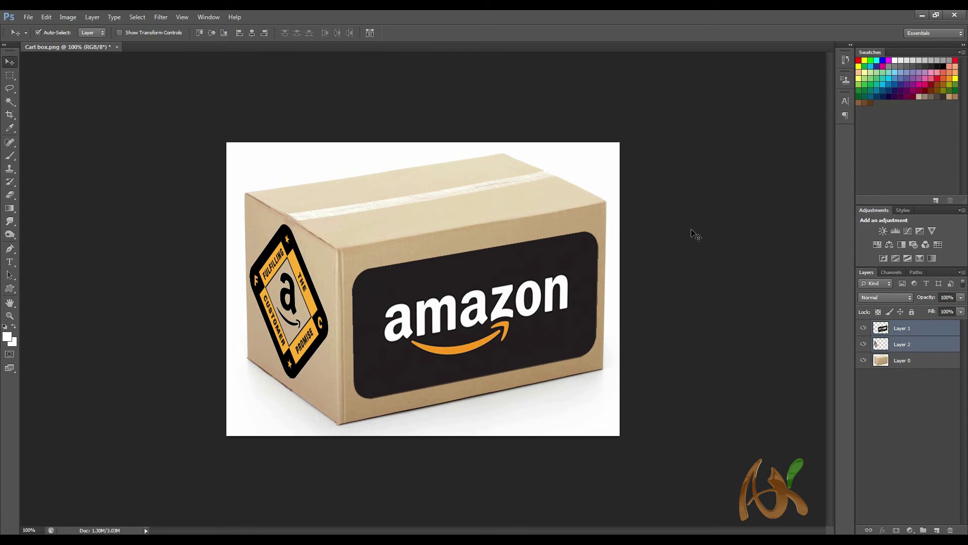
click(93, 17)
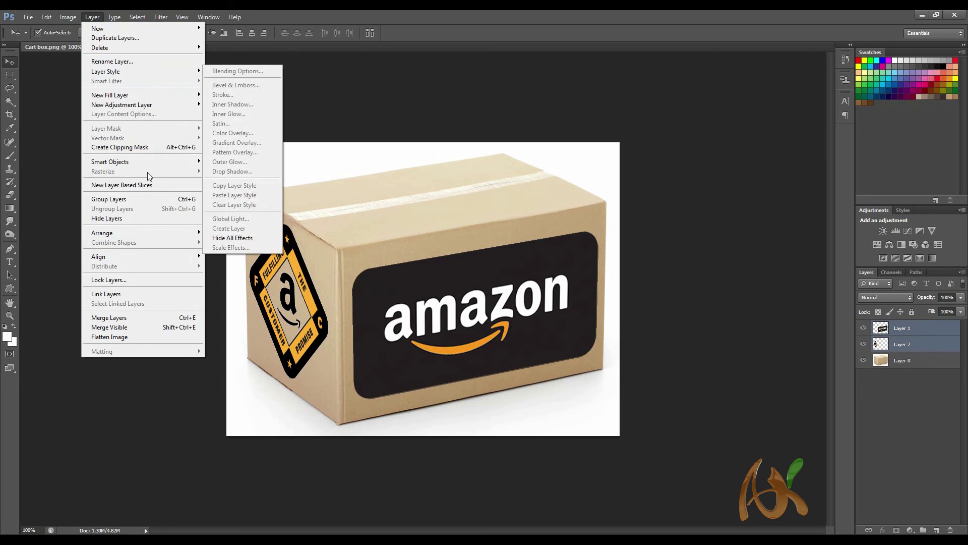
click(134, 316)
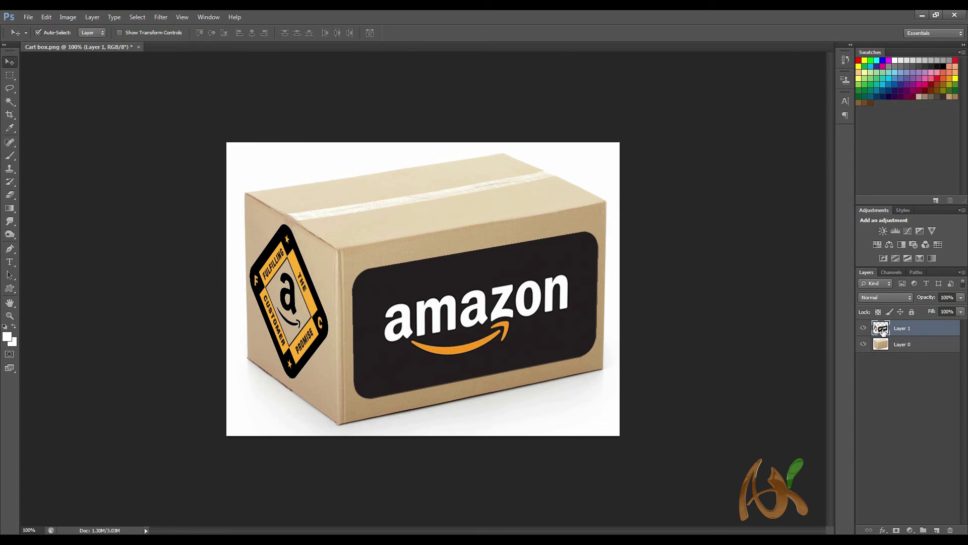
Step: Switch to a 90 px Blur brush and soften the label's right edge and the badge's edges
click(863, 329)
click(14, 223)
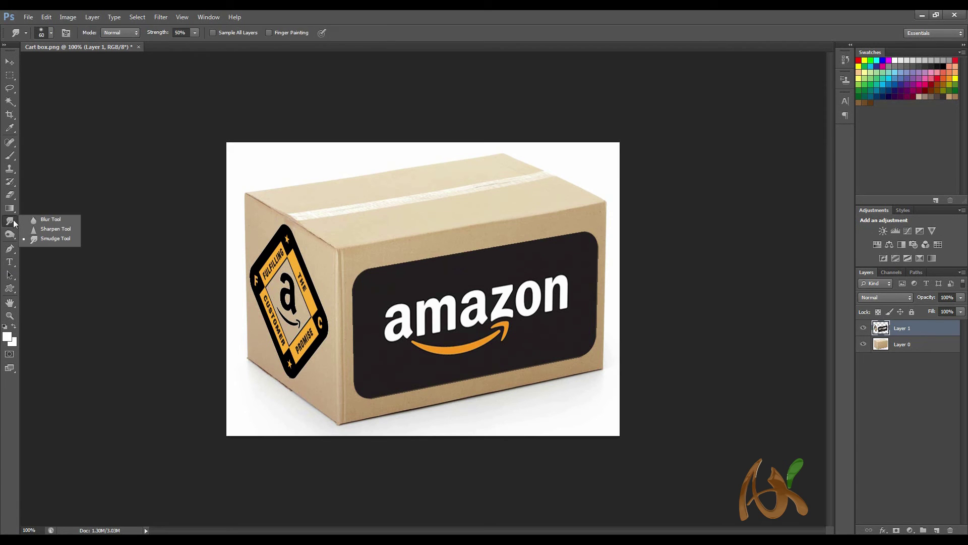
click(43, 219)
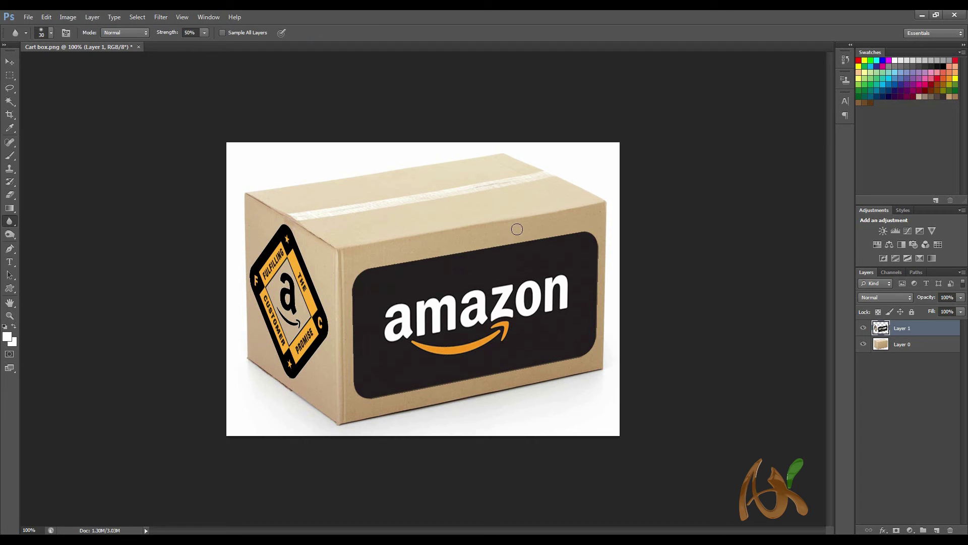
key(bracketright)
key(bracketright)
key(bracketright)
key(bracketright)
mouse_move(587, 355)
mouse_down()
mouse_move(588, 256)
mouse_move(599, 264)
mouse_move(583, 372)
mouse_move(586, 229)
mouse_up()
mouse_move(244, 227)
mouse_down()
mouse_move(249, 216)
mouse_move(259, 249)
mouse_move(256, 343)
mouse_move(265, 211)
mouse_move(253, 263)
mouse_move(264, 401)
mouse_up()
mouse_move(272, 243)
mouse_down()
mouse_move(258, 210)
mouse_move(242, 231)
mouse_move(244, 199)
mouse_up()
drag(283, 435, 327, 345)
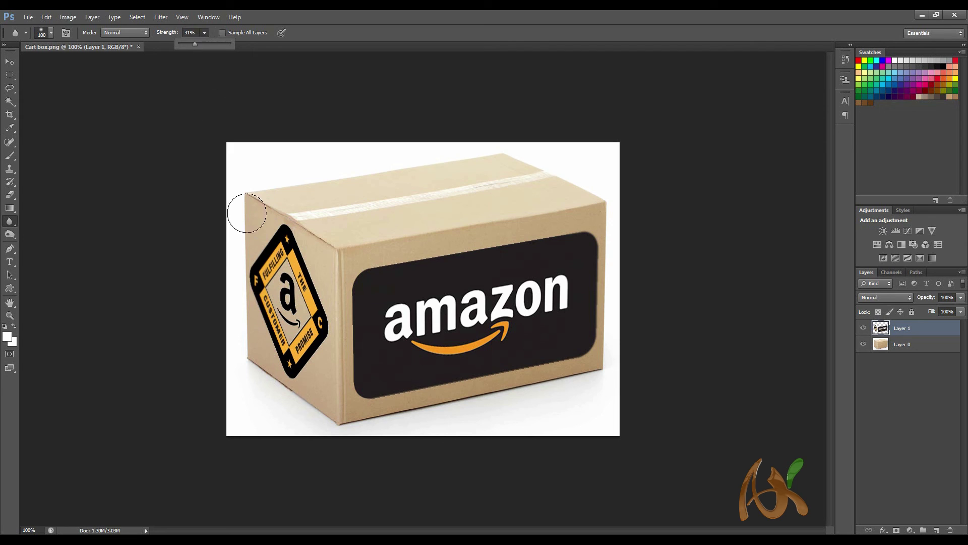
Step: At about 31% strength, soften the badge's left edge and the label's top, bottom and right edges
drag(245, 242, 252, 327)
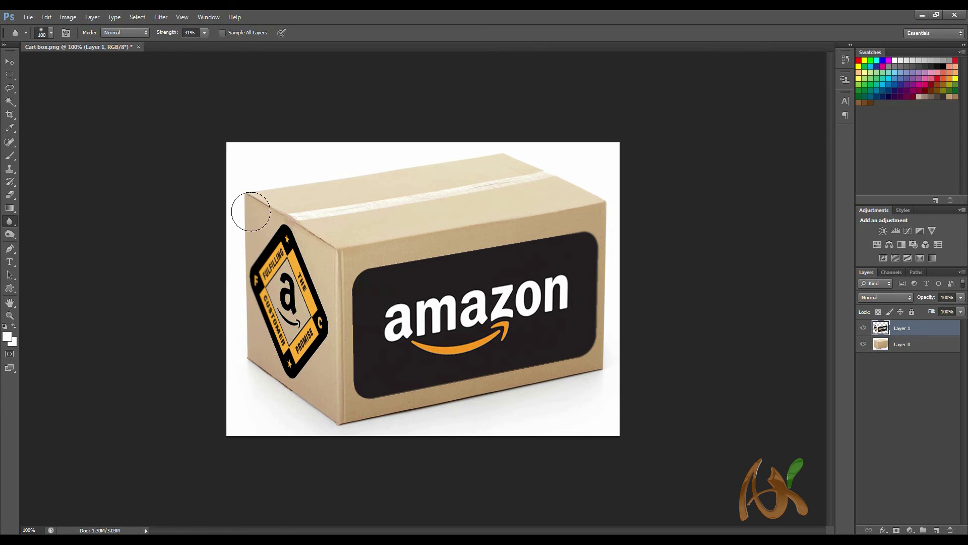
mouse_move(625, 318)
mouse_down()
mouse_move(593, 232)
mouse_move(335, 266)
mouse_up()
drag(454, 361, 536, 368)
mouse_move(514, 239)
mouse_down()
mouse_move(568, 225)
mouse_move(584, 389)
mouse_move(569, 359)
mouse_move(493, 353)
mouse_up()
drag(545, 248, 452, 265)
Step: Add an empty Layer 2 above Layer 1, trying a dark grey foreground colour but cancelling it
click(938, 530)
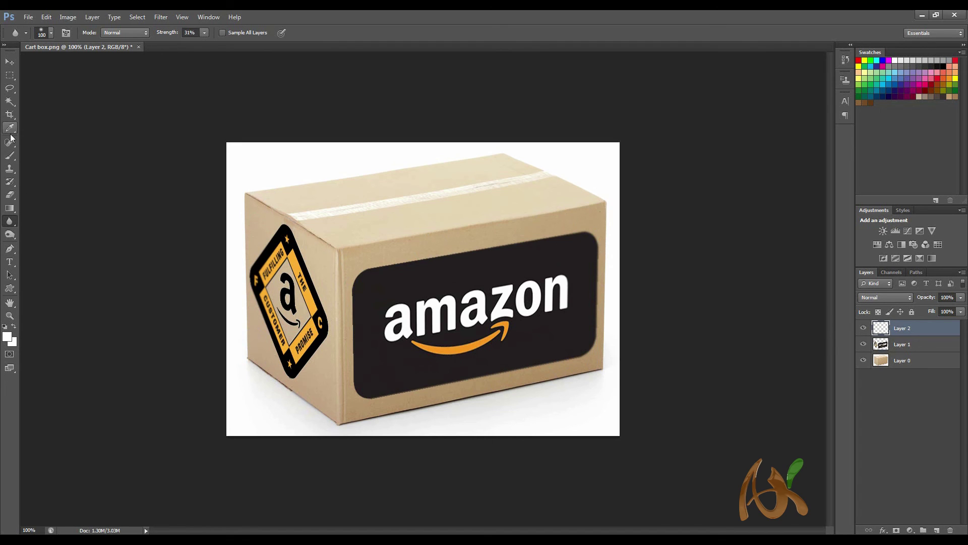
click(10, 155)
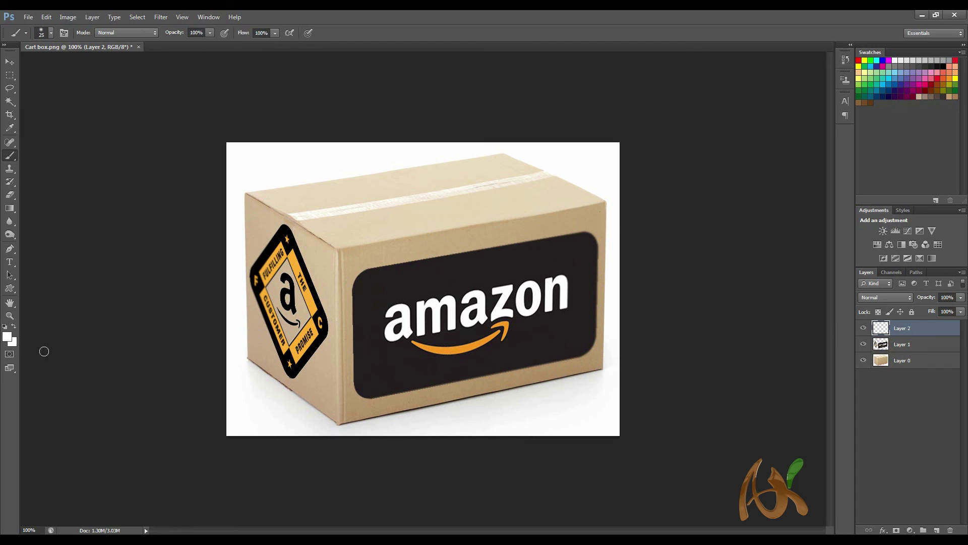
click(7, 337)
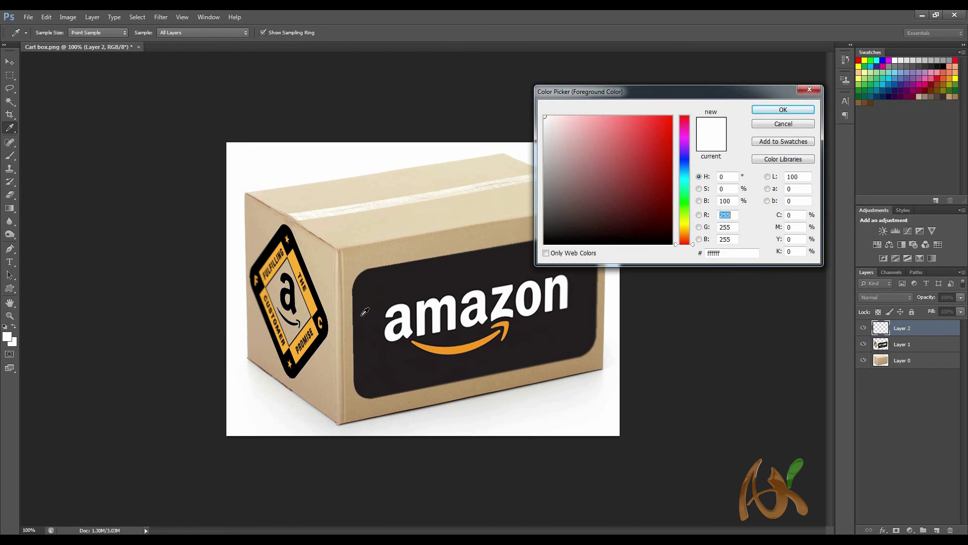
click(549, 226)
drag(548, 227, 549, 212)
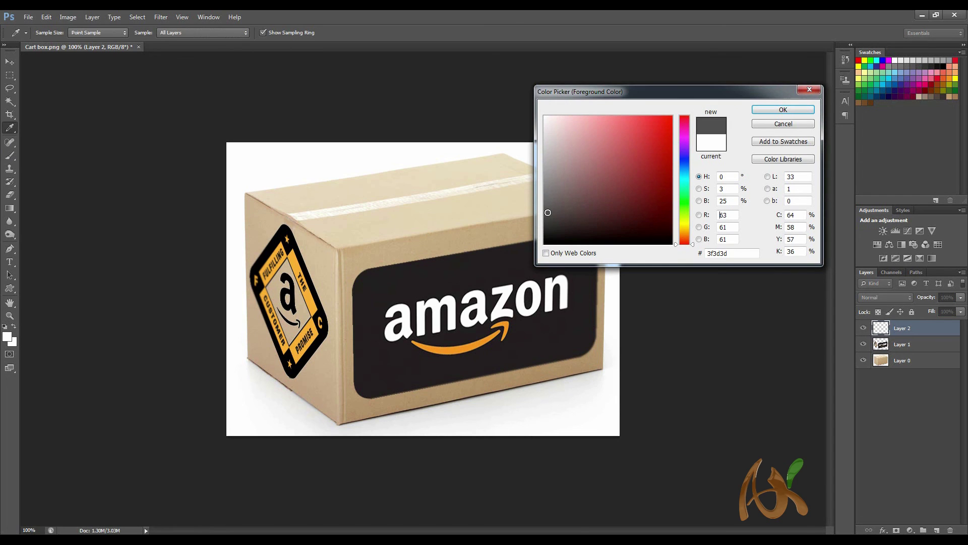
drag(548, 213, 548, 222)
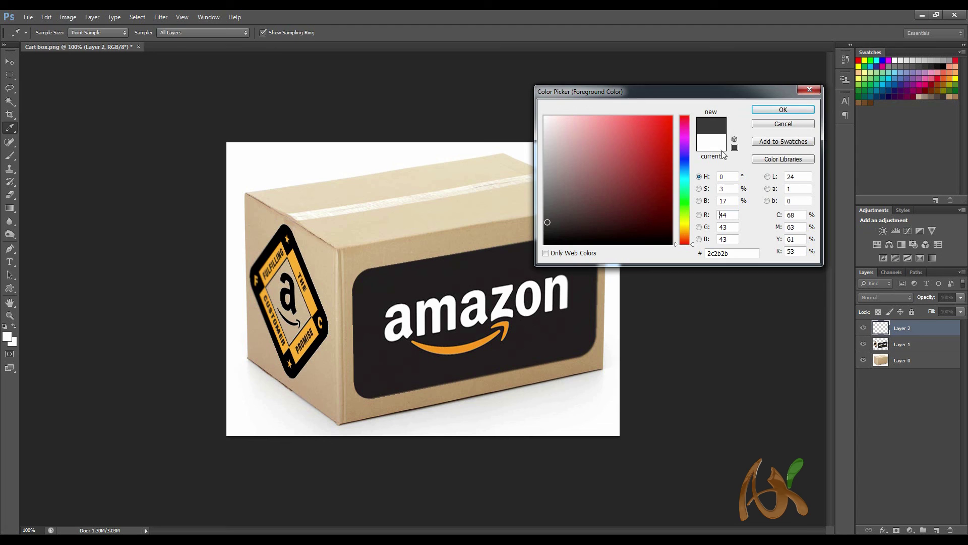
click(753, 124)
key(b)
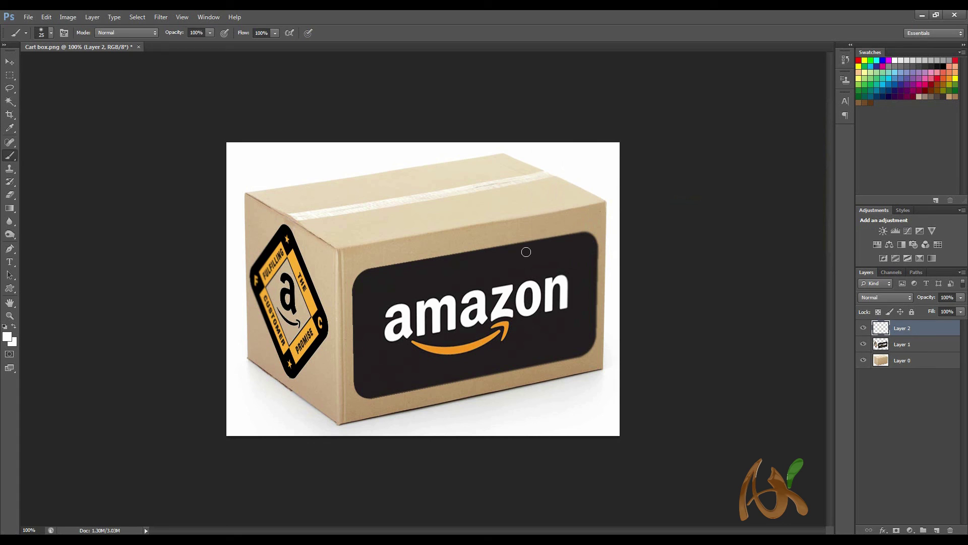
Step: Sample the cardboard tan with the Eyedropper and darken it to the dark brown 30281d foreground colour
key(i)
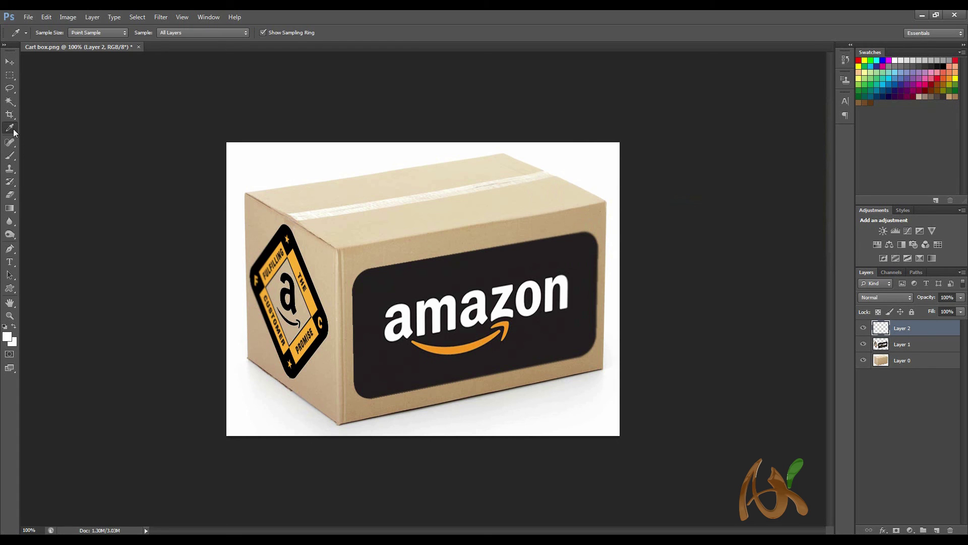
click(595, 224)
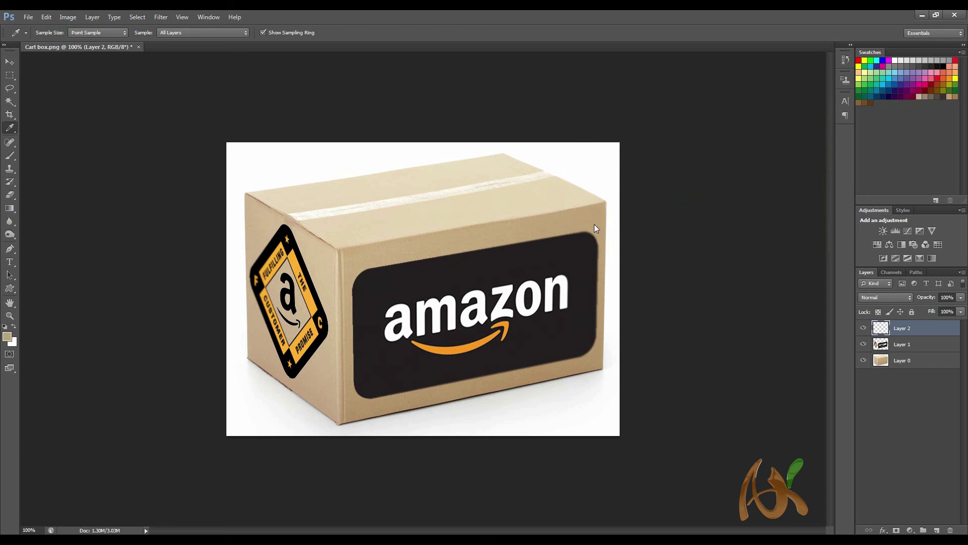
click(8, 336)
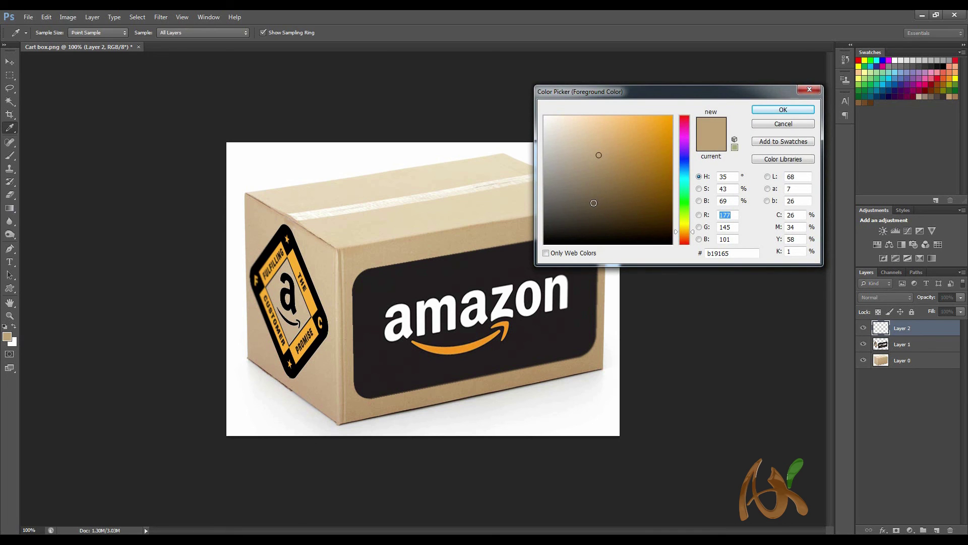
click(595, 220)
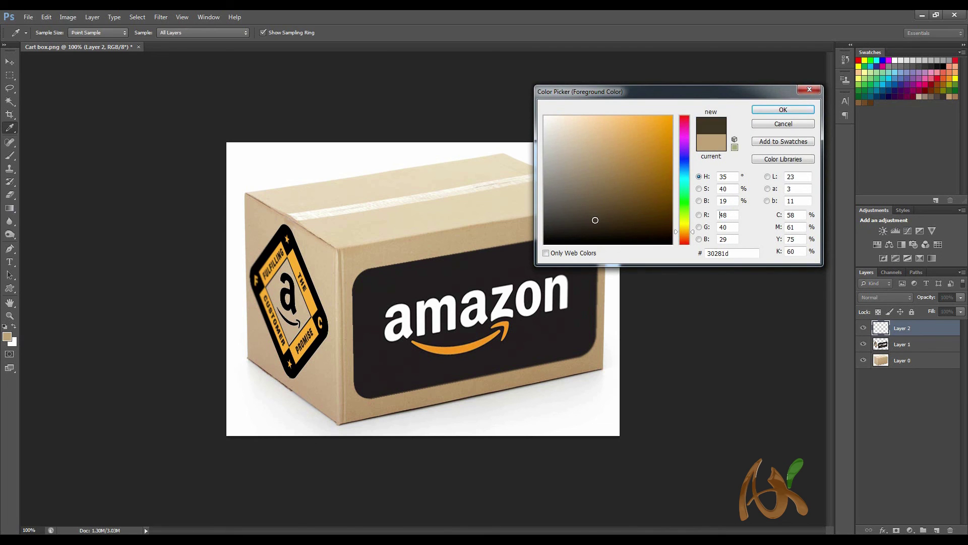
click(791, 110)
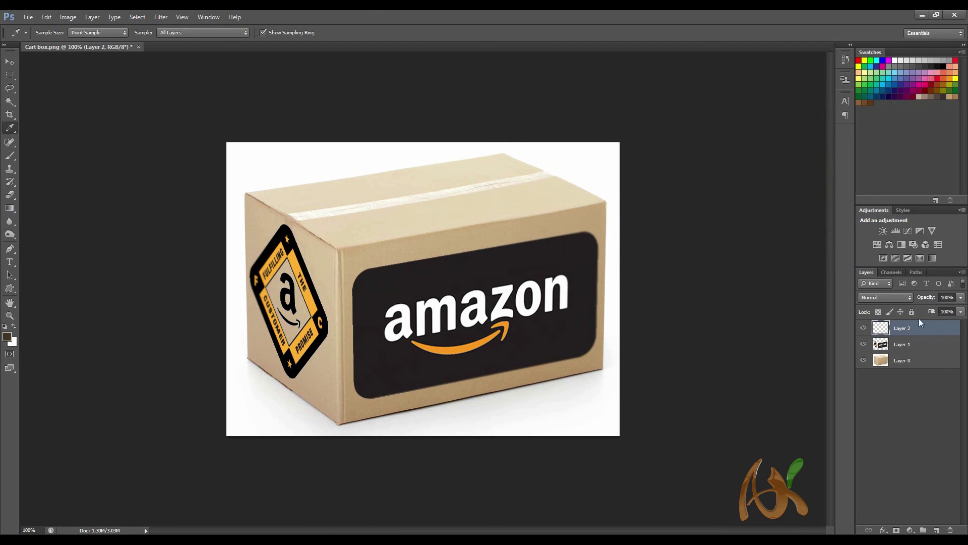
Step: Set the Brush to 28% opacity, 36% flow and enlarge it to 200 px
click(9, 156)
click(211, 33)
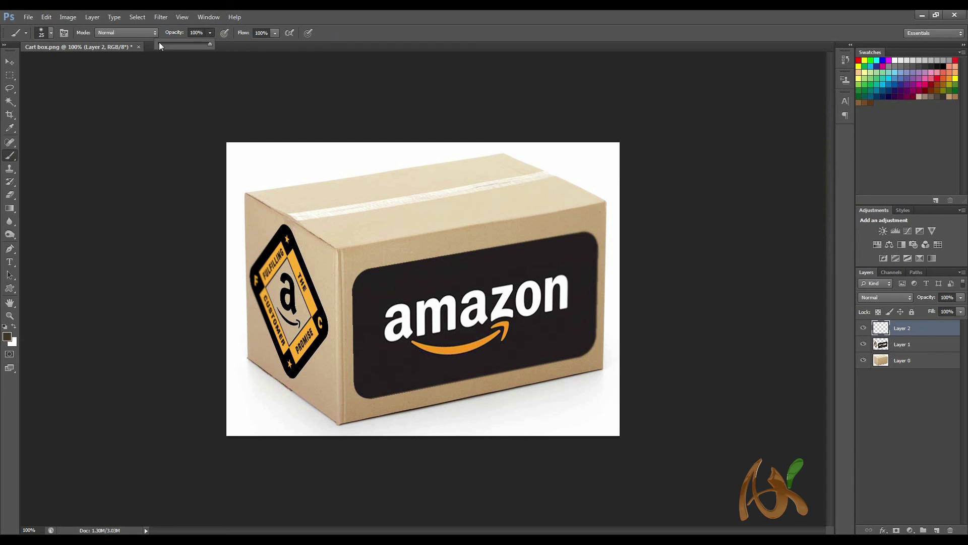
click(275, 34)
drag(252, 47, 242, 46)
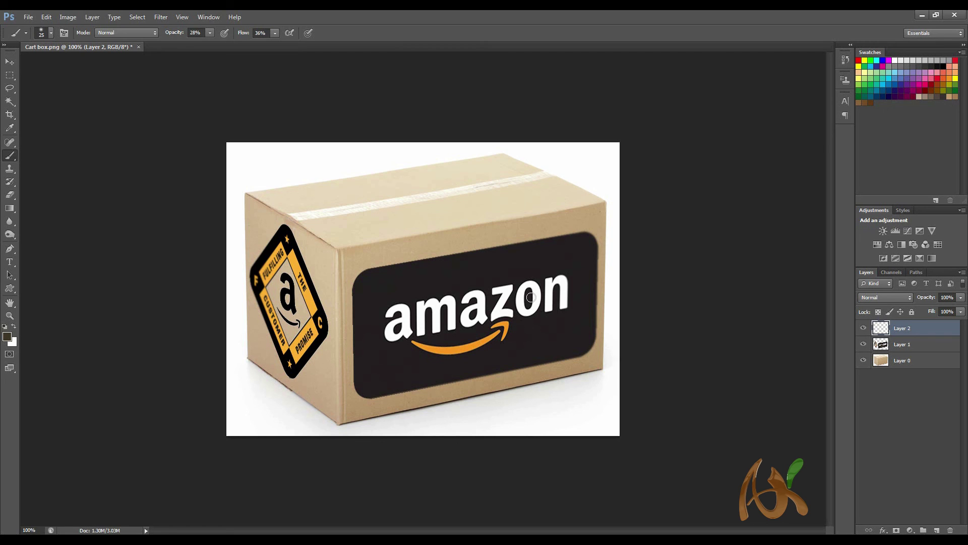
key(bracketright)
key(bracketright)
key(bracketright)
key(bracketright)
key(bracketright)
key(bracketright)
key(bracketright)
key(bracketright)
key(bracketright)
key(bracketright)
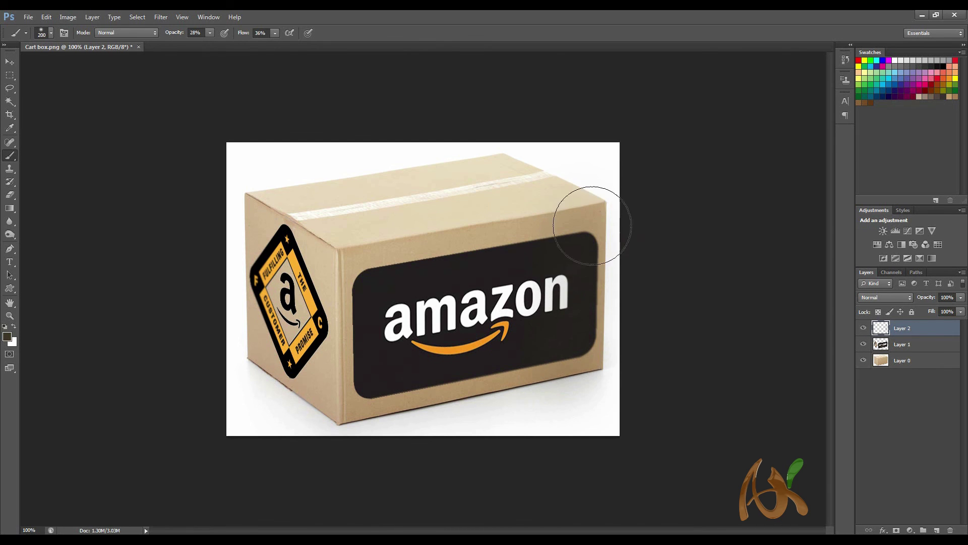
Step: Paint faint dark brown shading across the bottom of the box and down its left edge
drag(593, 426, 389, 400)
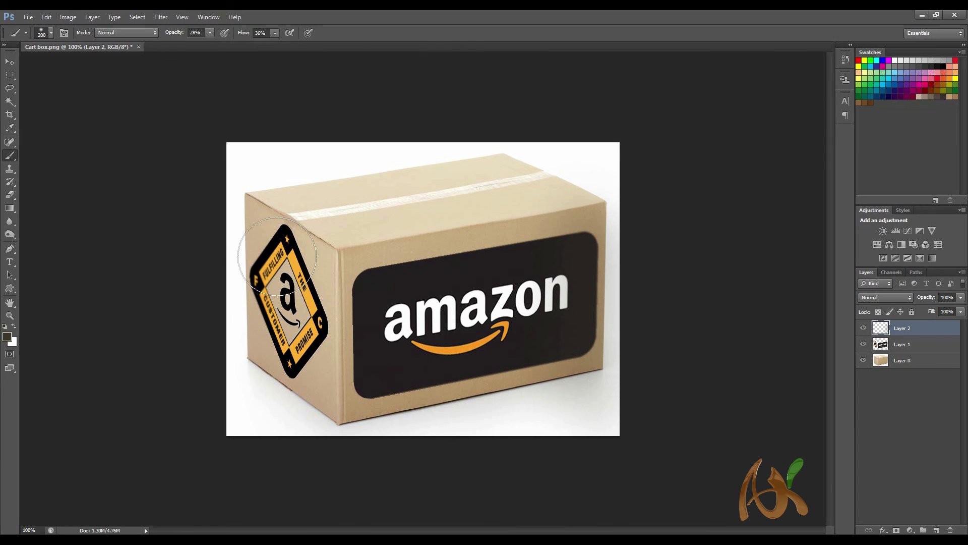
drag(264, 216, 252, 353)
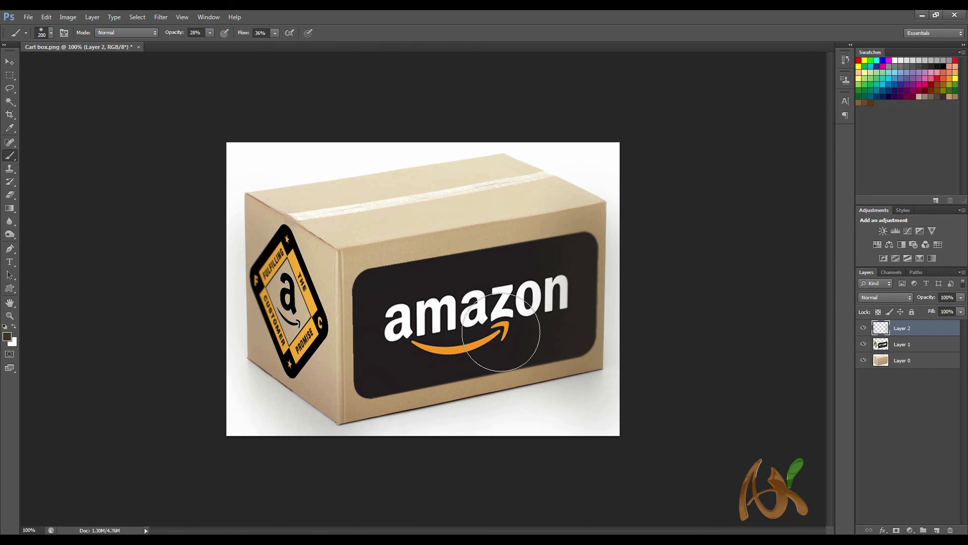
scroll(425, 278, down, 2)
scroll(425, 279, down, 1)
scroll(423, 280, up, 2)
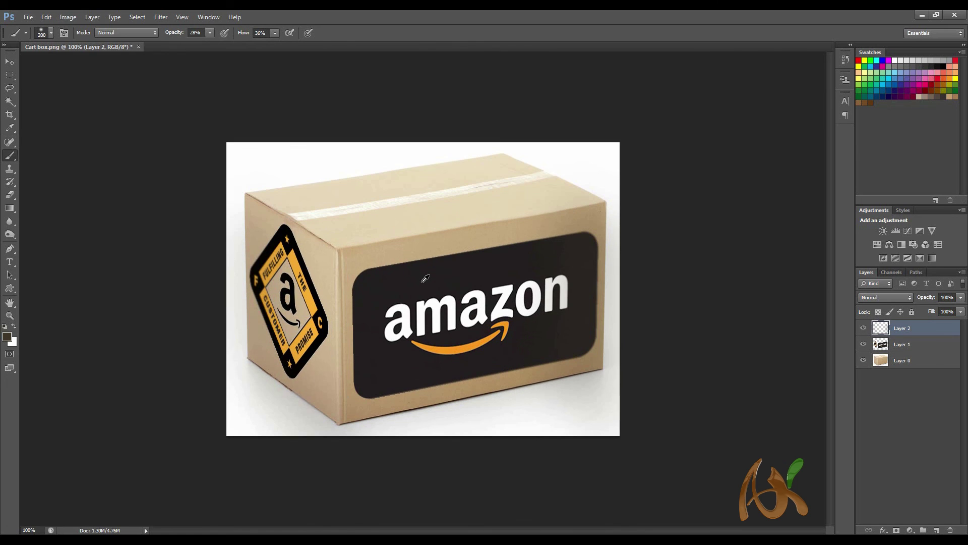